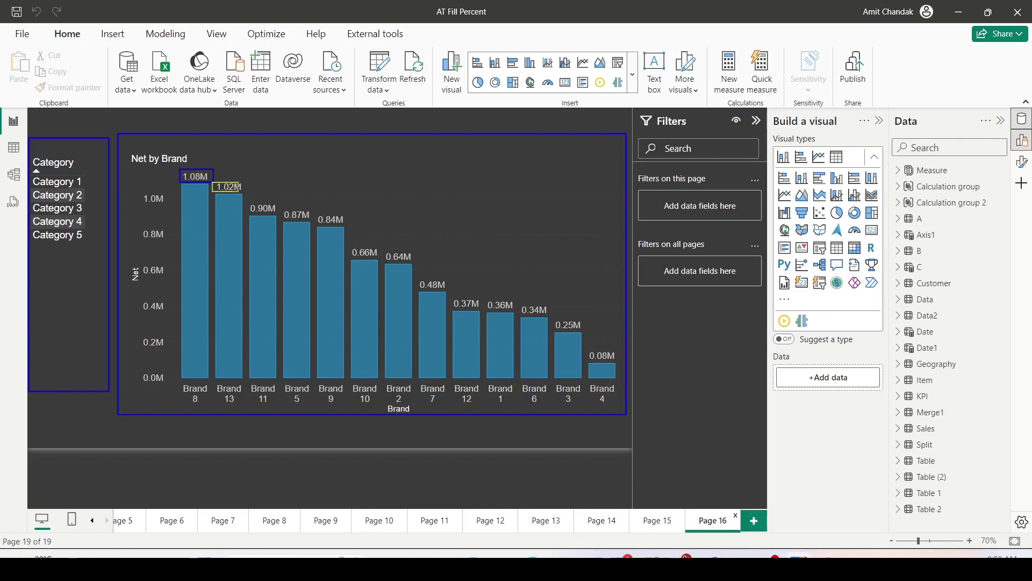
- On the Series page, select Category 1 to highlight its share in every brand column
{"action": "left_click", "coordinate": [60, 183]}
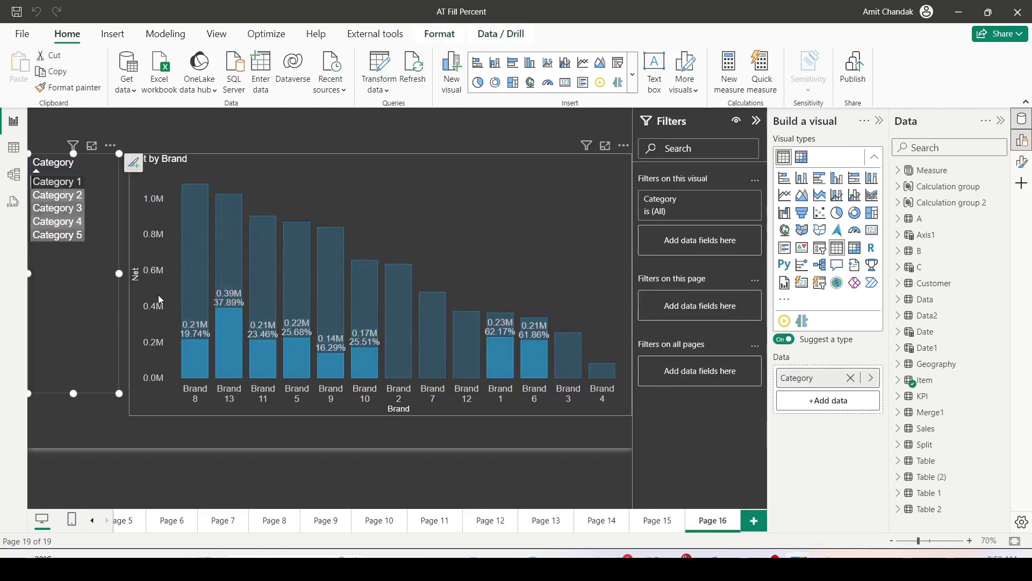
{"action": "left_click_drag", "start_coordinate": [171, 304], "coordinate": [213, 394]}
{"action": "mouse_move", "coordinate": [179, 326]}
{"action": "left_mouse_down"}
{"action": "mouse_move", "coordinate": [213, 341]}
{"action": "mouse_move", "coordinate": [209, 329]}
{"action": "left_mouse_up"}
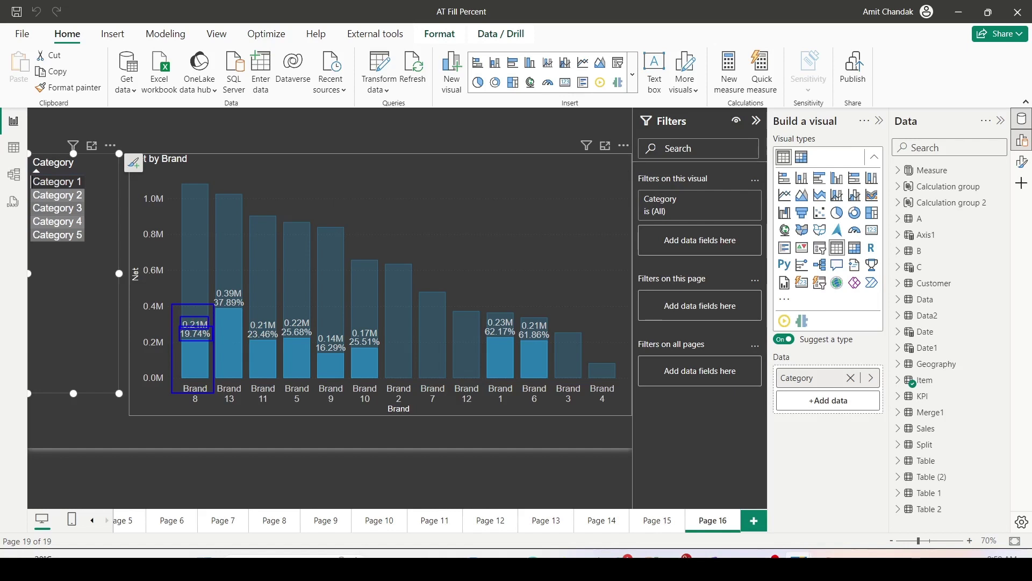
{"action": "key", "text": "Escape"}
{"action": "mouse_move", "coordinate": [207, 328]}
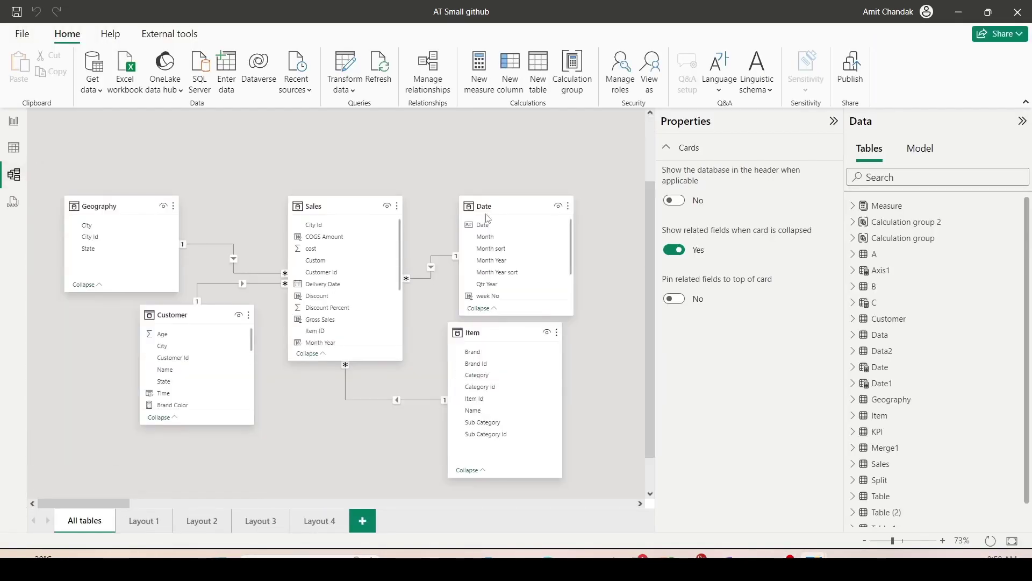
- Inspect the Sales table's relationships to Geography, Customer, Date and Item in Model view
{"action": "left_click_drag", "start_coordinate": [355, 240], "coordinate": [409, 372]}
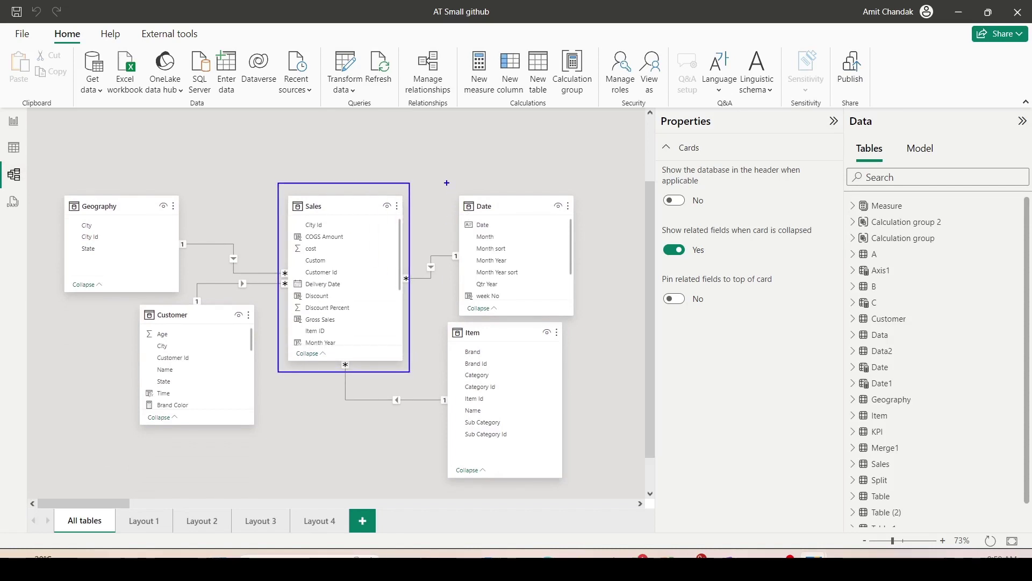
{"action": "left_click_drag", "start_coordinate": [446, 182], "coordinate": [591, 324]}
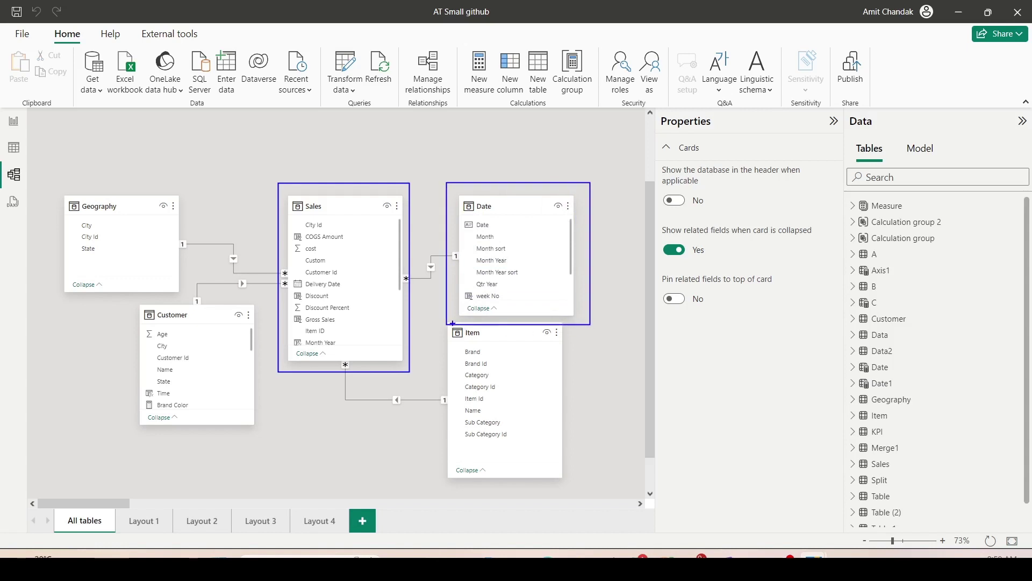
{"action": "left_click_drag", "start_coordinate": [446, 317], "coordinate": [577, 478]}
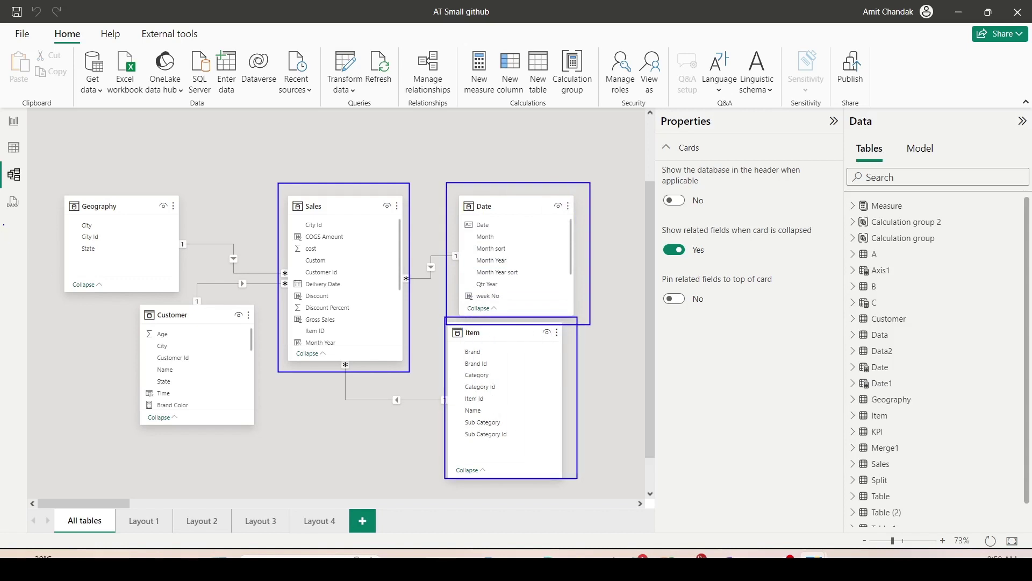
{"action": "left_click_drag", "start_coordinate": [51, 184], "coordinate": [237, 300]}
{"action": "left_click_drag", "start_coordinate": [120, 302], "coordinate": [262, 455]}
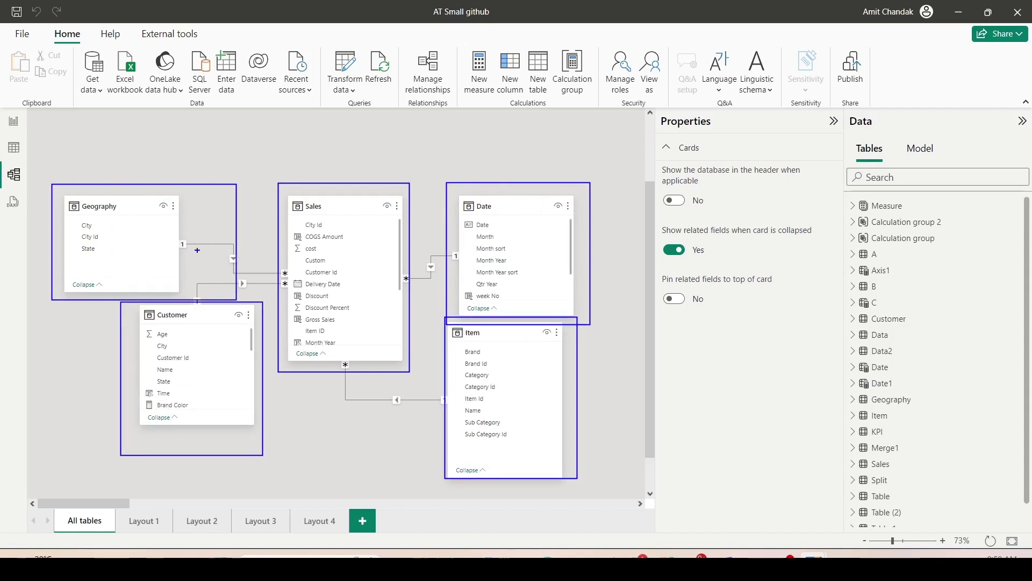
{"action": "left_click_drag", "start_coordinate": [208, 236], "coordinate": [257, 295]}
{"action": "left_click_drag", "start_coordinate": [420, 256], "coordinate": [442, 285]}
{"action": "left_click_drag", "start_coordinate": [363, 389], "coordinate": [424, 417]}
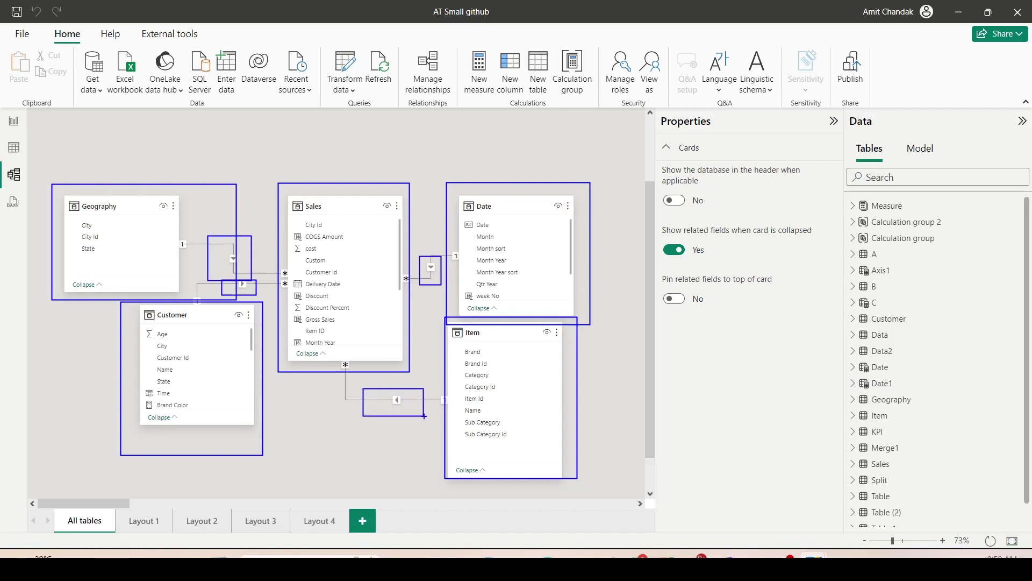
{"action": "key", "text": "Escape"}
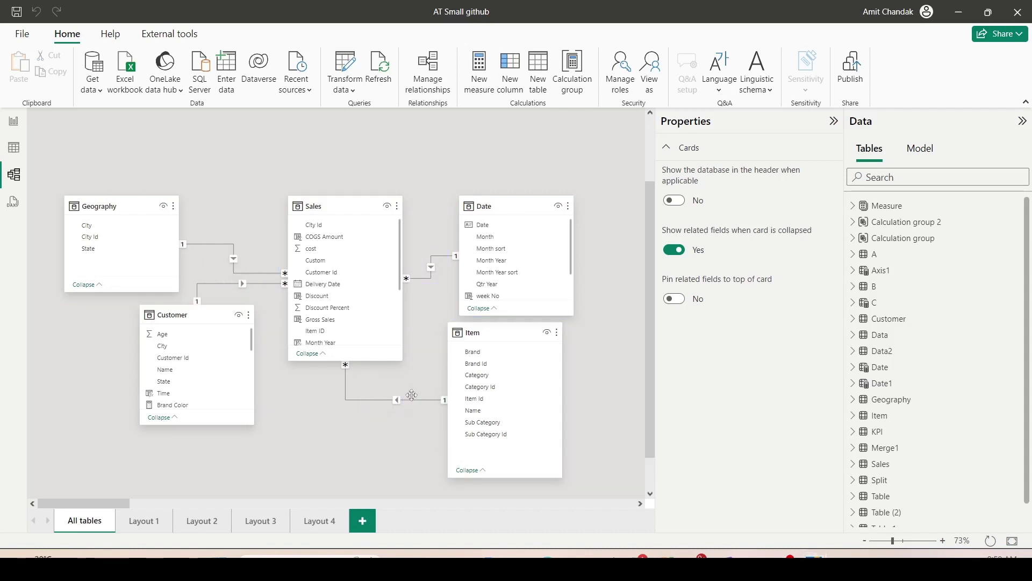
- Scroll the Sales field list, then switch to the powerbi GitHub repository in Firefox
{"action": "scroll", "coordinate": [352, 310], "scroll_direction": "down", "scroll_amount": 3}
{"action": "scroll", "coordinate": [352, 310], "scroll_direction": "down", "scroll_amount": 3}
{"action": "scroll", "coordinate": [350, 311], "scroll_direction": "up", "scroll_amount": 3}
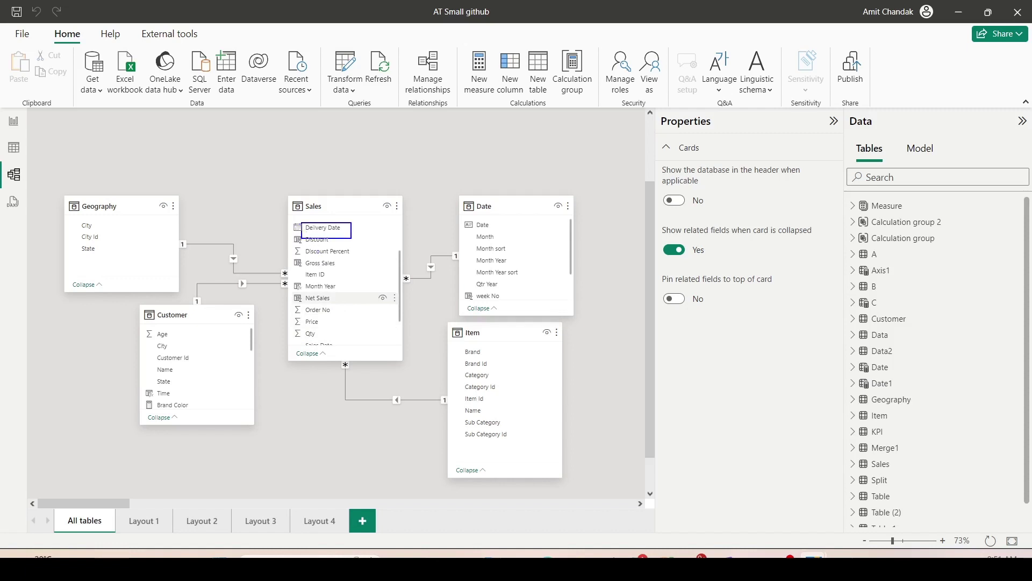
{"action": "scroll", "coordinate": [359, 277], "scroll_direction": "up", "scroll_amount": 2}
{"action": "scroll", "coordinate": [359, 278], "scroll_direction": "up", "scroll_amount": 1}
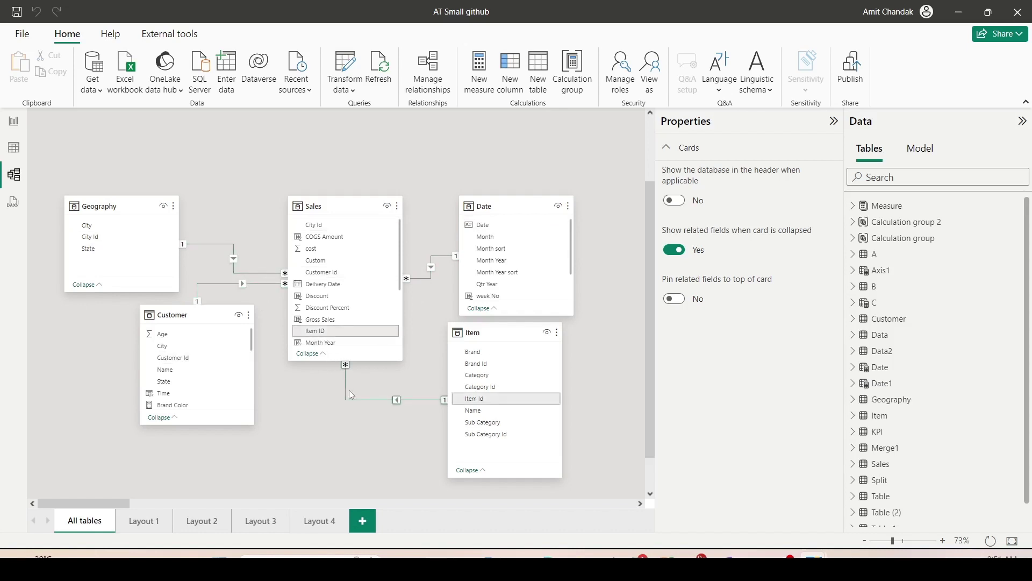
{"action": "scroll", "coordinate": [366, 262], "scroll_direction": "down", "scroll_amount": 2}
{"action": "scroll", "coordinate": [365, 262], "scroll_direction": "down", "scroll_amount": 1}
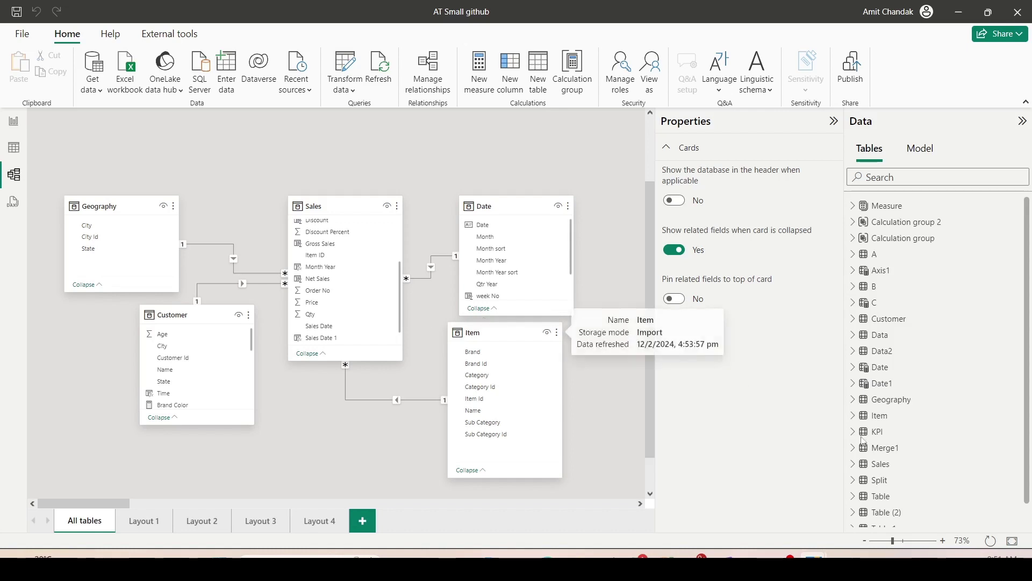
{"action": "key", "text": "alt+Tab"}
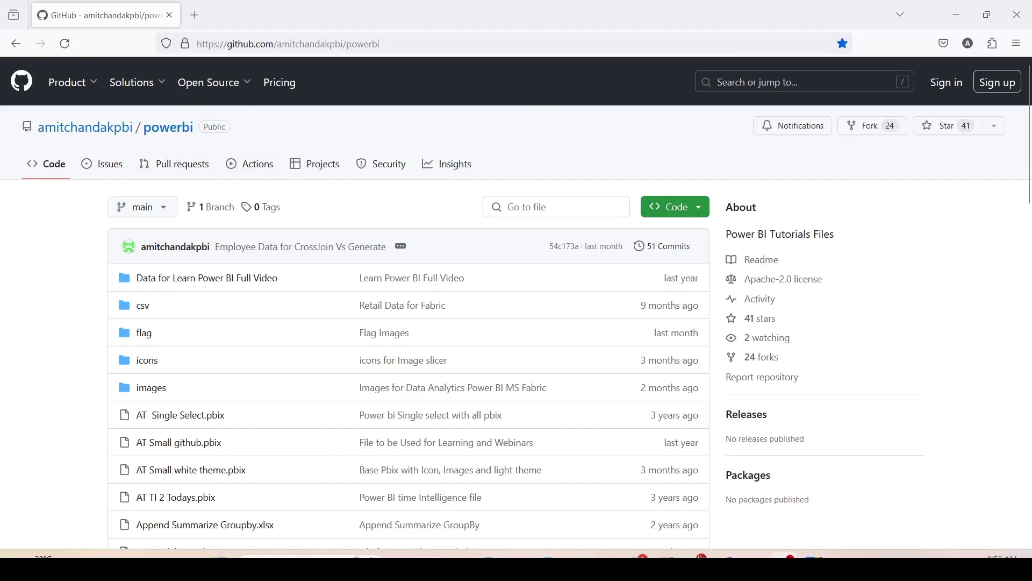
- Review the powerbi repository's file list on GitHub, then return to Power BI Desktop's Series page
{"action": "left_click_drag", "start_coordinate": [175, 29], "coordinate": [413, 56]}
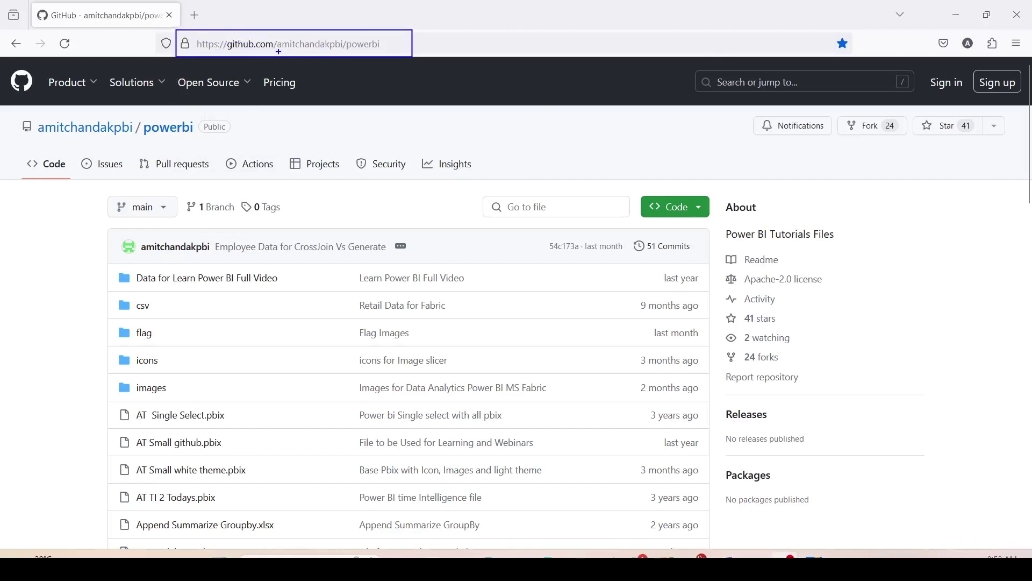
{"action": "mouse_move", "coordinate": [277, 53]}
{"action": "left_mouse_down"}
{"action": "mouse_move", "coordinate": [348, 34]}
{"action": "mouse_move", "coordinate": [395, 53]}
{"action": "left_mouse_up"}
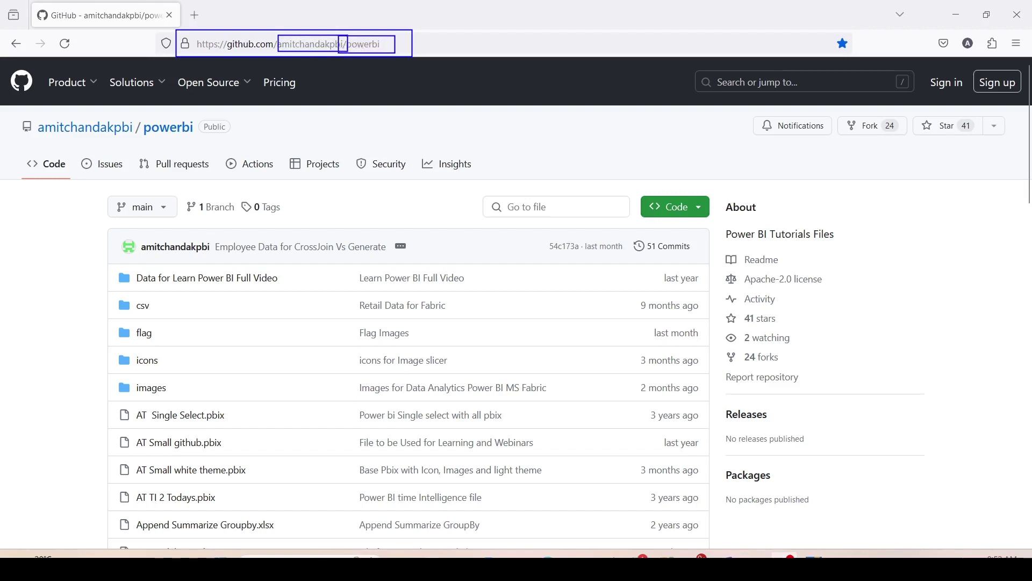
{"action": "scroll", "coordinate": [222, 171], "scroll_direction": "down", "scroll_amount": 4}
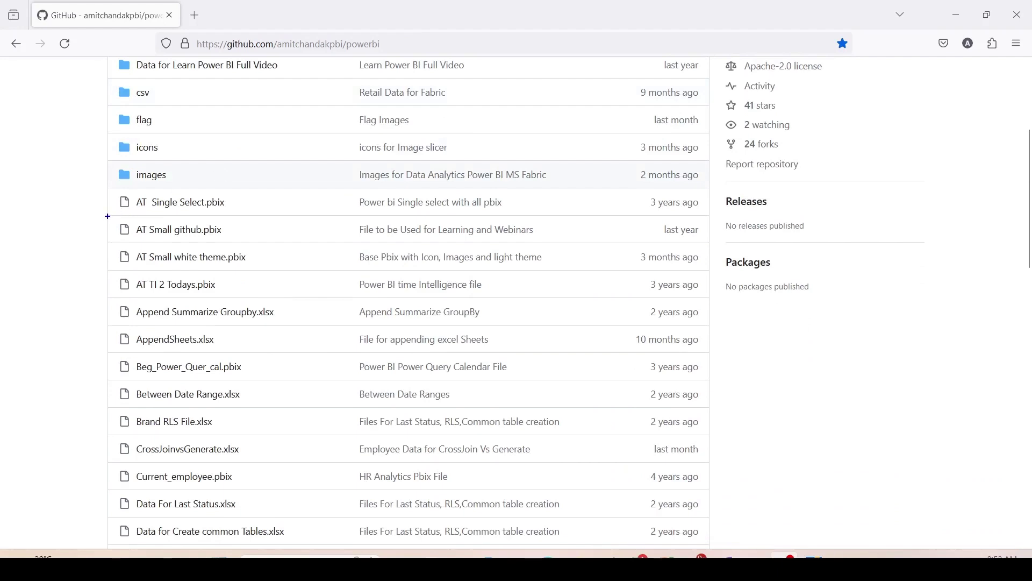
{"action": "left_click_drag", "start_coordinate": [108, 216], "coordinate": [256, 244]}
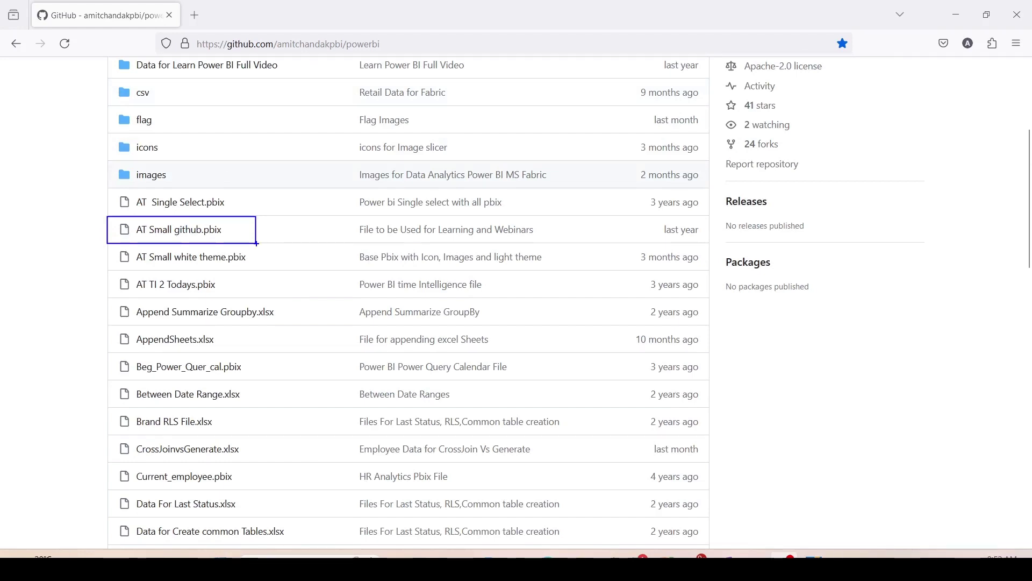
{"action": "scroll", "coordinate": [247, 231], "scroll_direction": "down", "scroll_amount": 7}
{"action": "scroll", "coordinate": [245, 230], "scroll_direction": "down", "scroll_amount": 5}
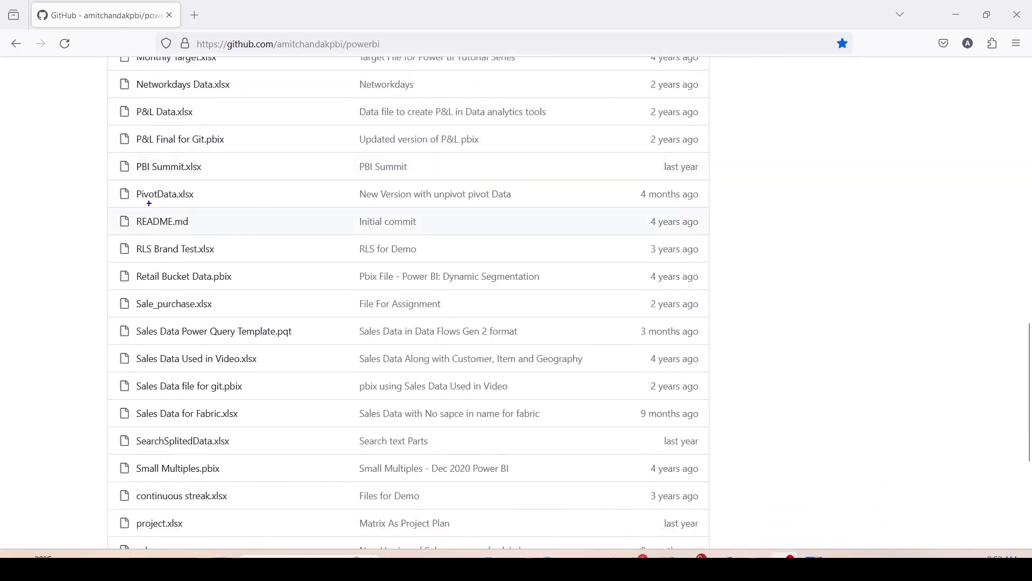
{"action": "left_click_drag", "start_coordinate": [109, 182], "coordinate": [232, 204]}
{"action": "scroll", "coordinate": [230, 207], "scroll_direction": "down", "scroll_amount": 3}
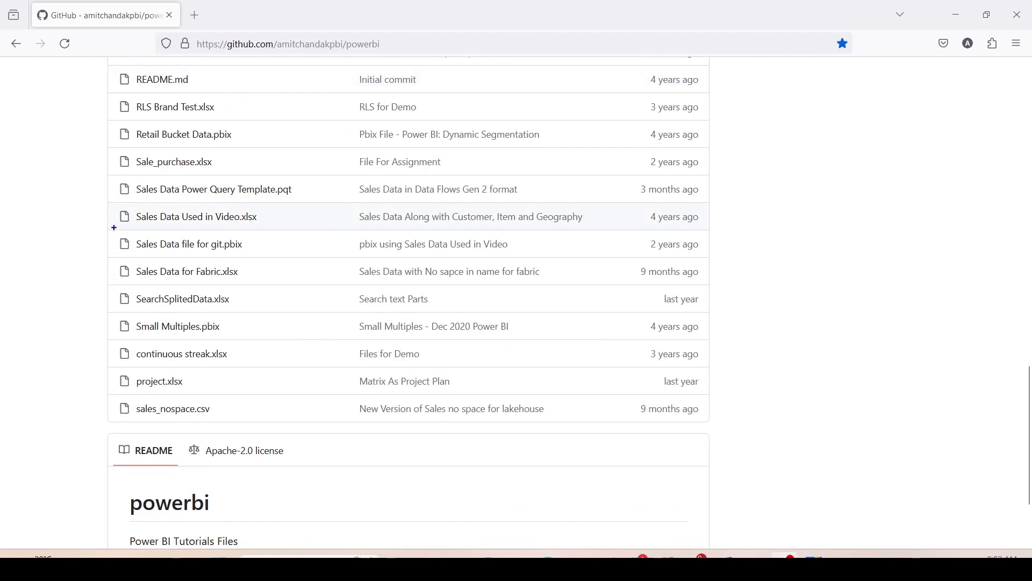
{"action": "left_click_drag", "start_coordinate": [107, 206], "coordinate": [281, 230]}
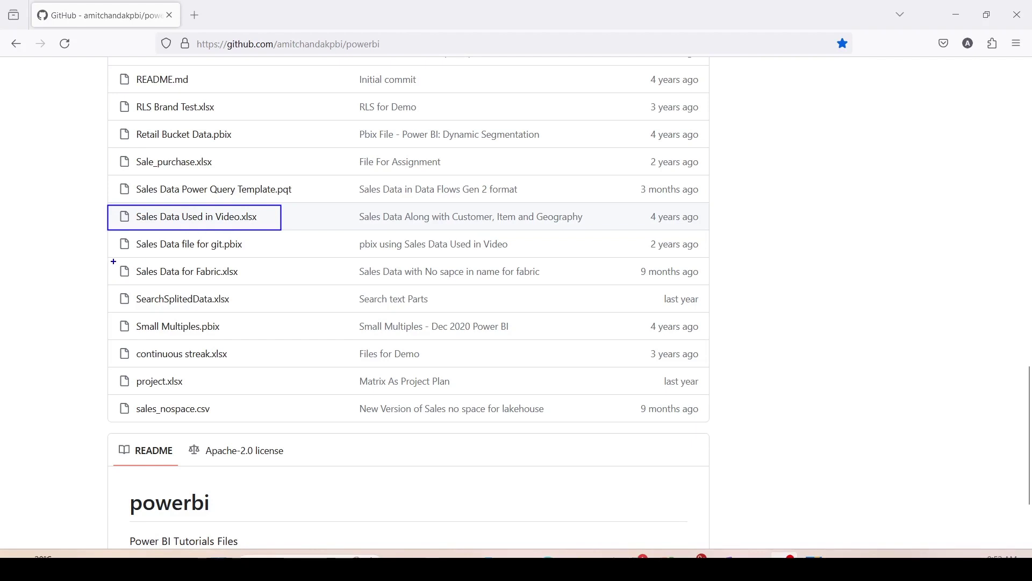
{"action": "left_click_drag", "start_coordinate": [114, 262], "coordinate": [250, 285]}
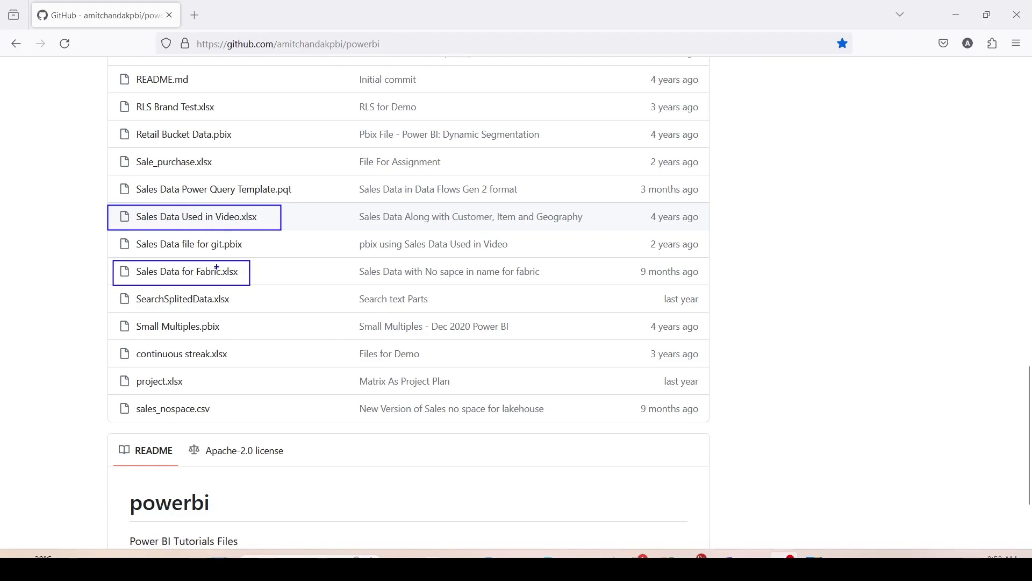
{"action": "scroll", "coordinate": [217, 267], "scroll_direction": "up", "scroll_amount": 8}
{"action": "left_click_drag", "start_coordinate": [110, 272], "coordinate": [326, 299]}
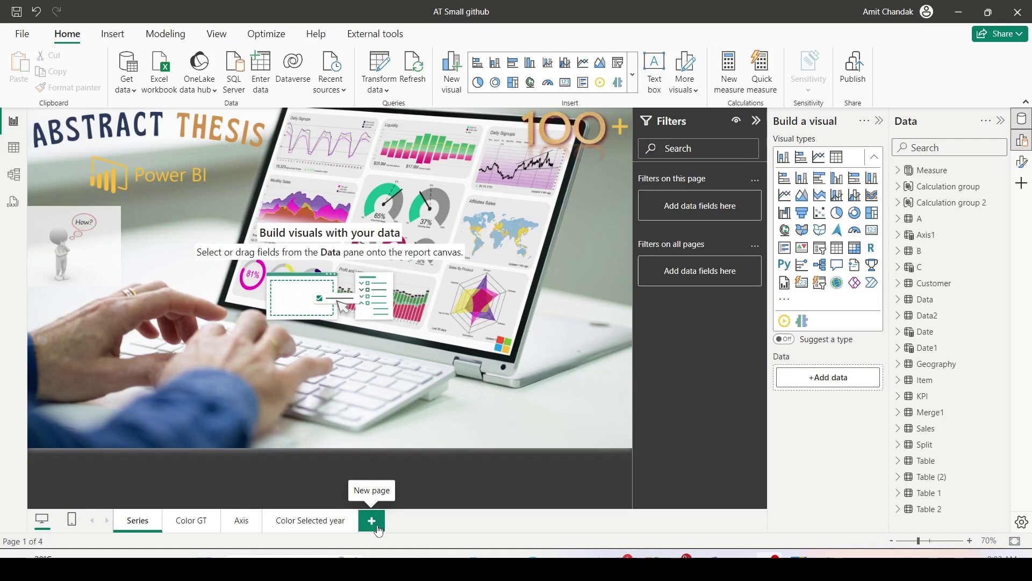
- Add a new page with a narrow Category visual from the Item table
{"action": "left_click", "coordinate": [379, 530]}
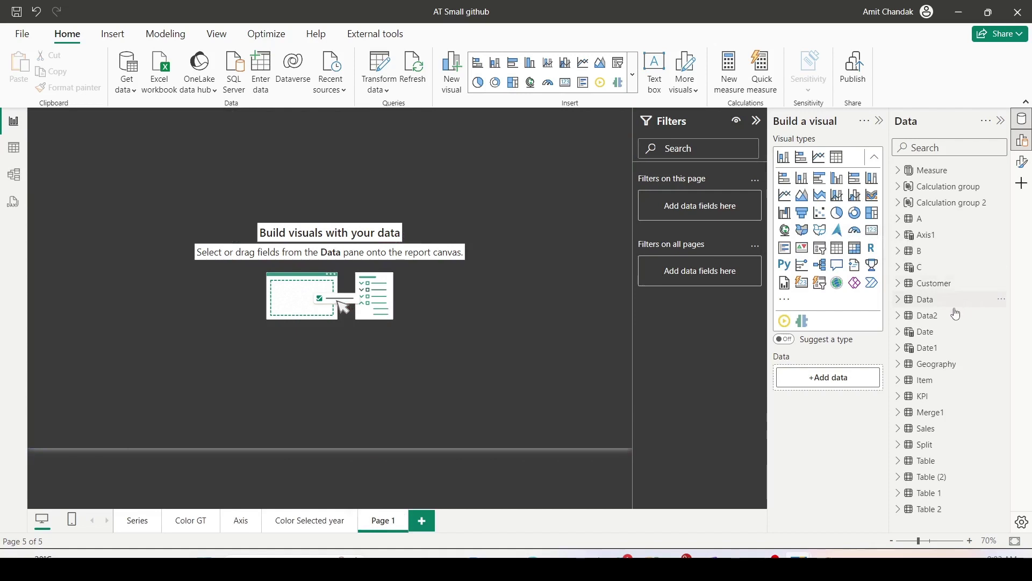
{"action": "left_click", "coordinate": [899, 382]}
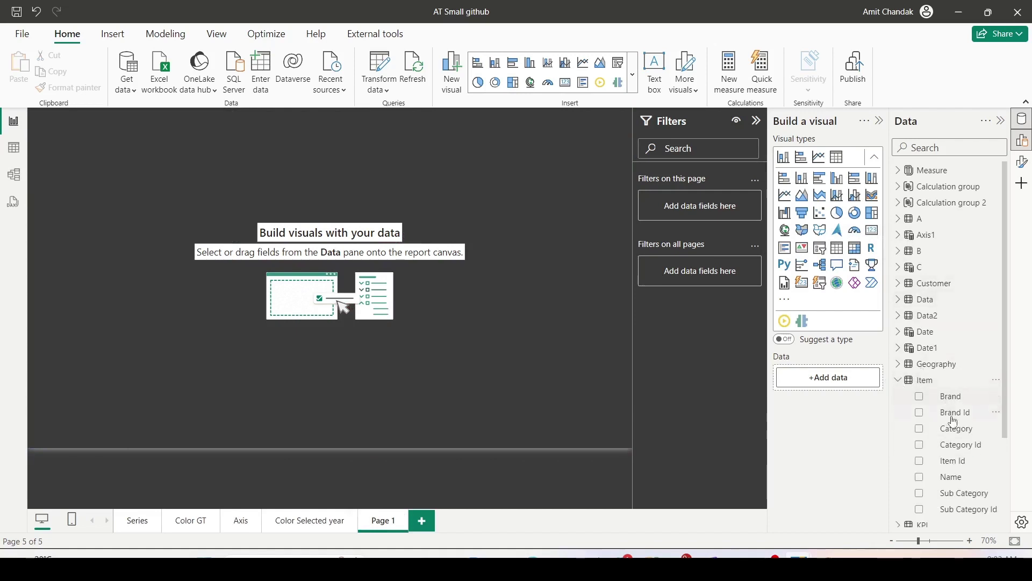
{"action": "left_click_drag", "start_coordinate": [954, 428], "coordinate": [87, 140]}
{"action": "left_click_drag", "start_coordinate": [159, 251], "coordinate": [121, 246]}
{"action": "left_click_drag", "start_coordinate": [75, 121], "coordinate": [81, 148]}
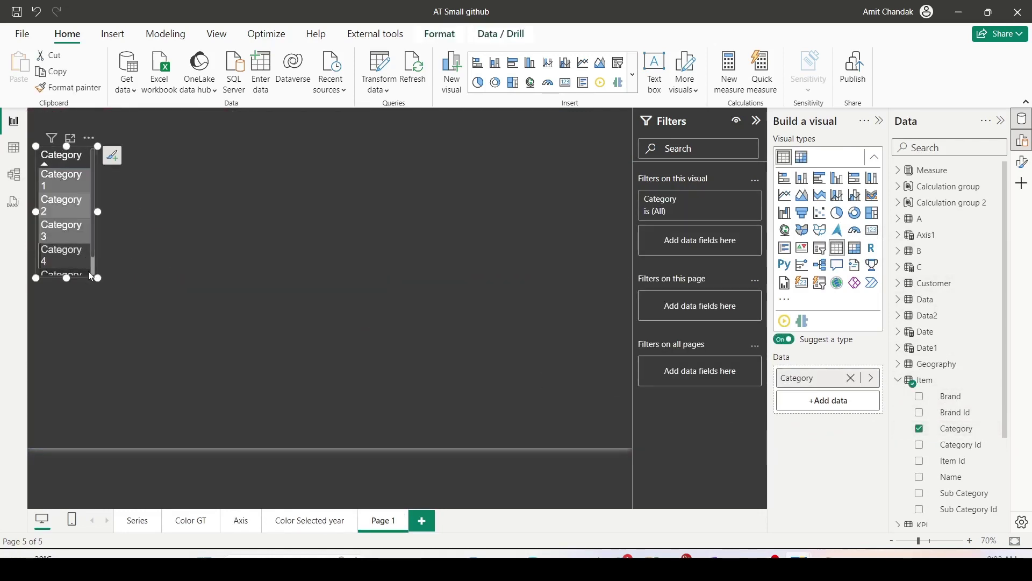
{"action": "left_click_drag", "start_coordinate": [133, 279], "coordinate": [109, 292]}
{"action": "left_click", "coordinate": [217, 223]}
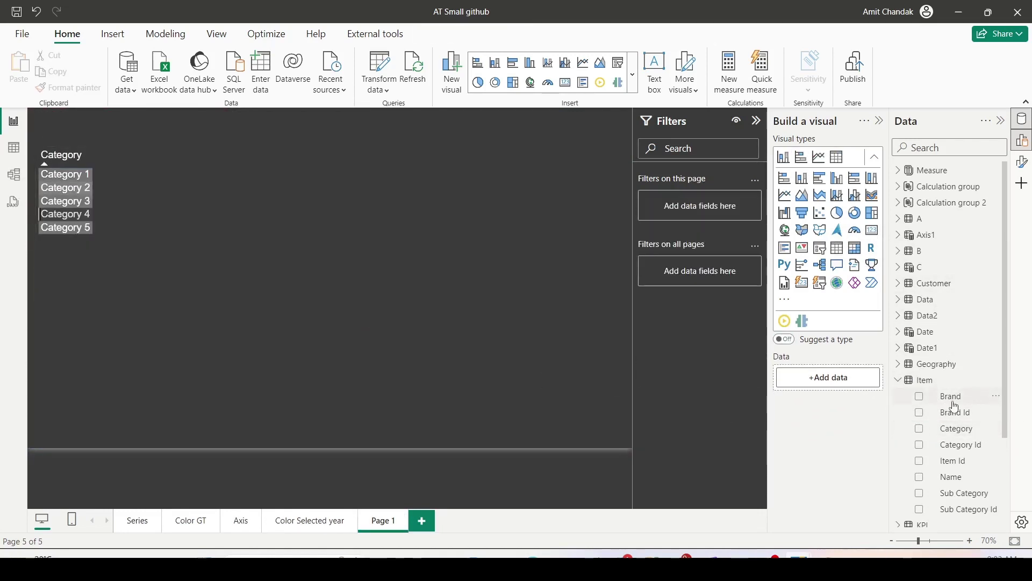
- Place a Brand visual on the page and add the Base > Net measure to it
{"action": "left_click_drag", "start_coordinate": [951, 396], "coordinate": [215, 194]}
{"action": "left_click_drag", "start_coordinate": [287, 288], "coordinate": [616, 434]}
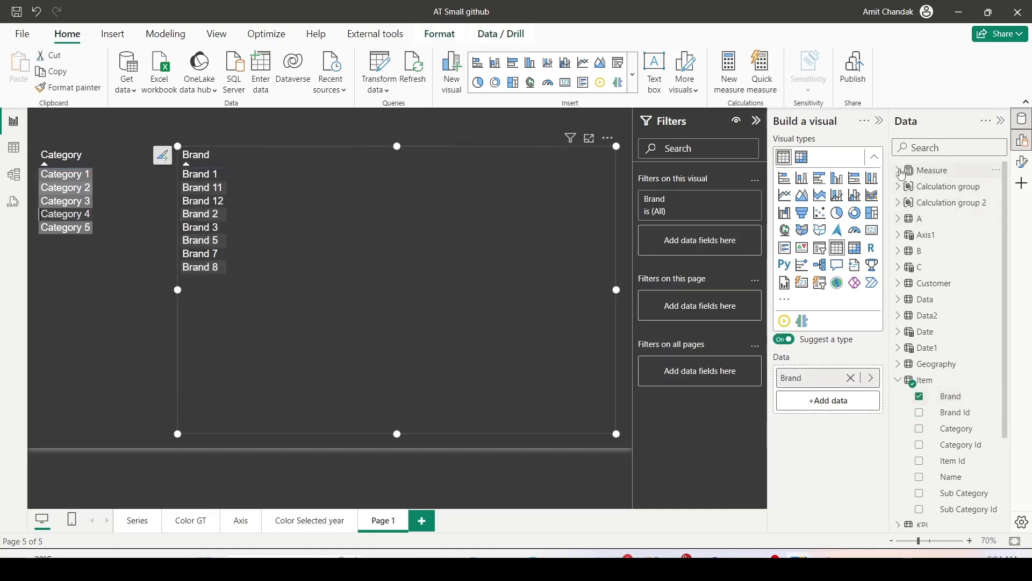
{"action": "left_click", "coordinate": [898, 170]}
{"action": "left_click", "coordinate": [908, 186]}
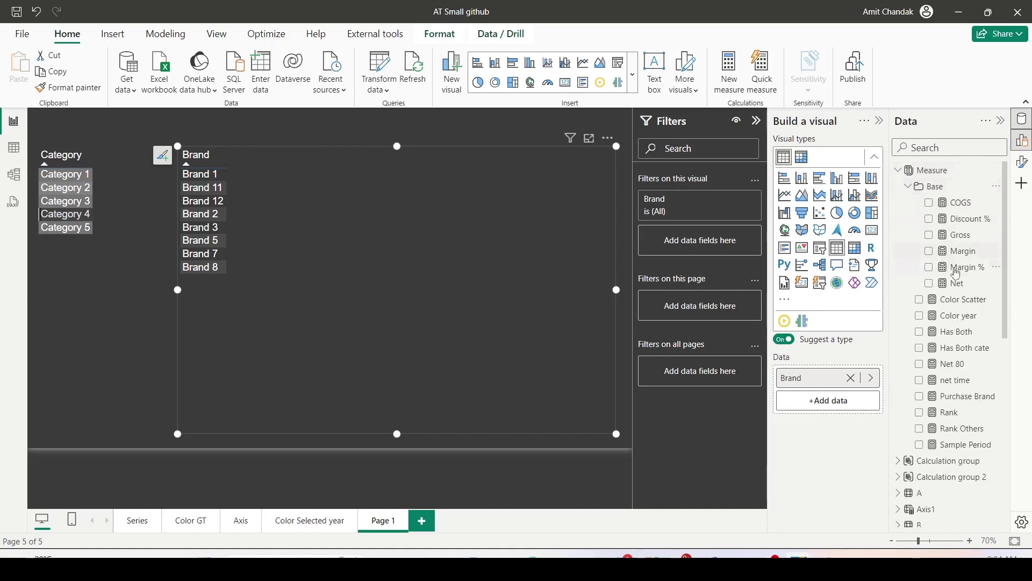
{"action": "left_click_drag", "start_coordinate": [954, 284], "coordinate": [362, 199]}
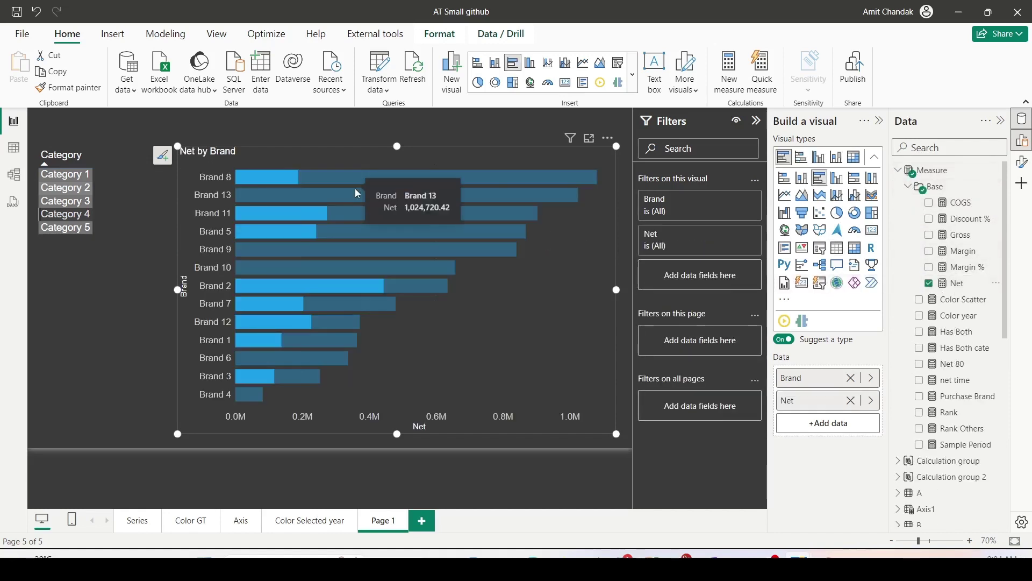
- Test several Category slicer selections, then make Net by Brand a clustered column chart
{"action": "left_click", "coordinate": [65, 187], "text": "ctrl"}
{"action": "left_click", "coordinate": [64, 179], "text": "ctrl"}
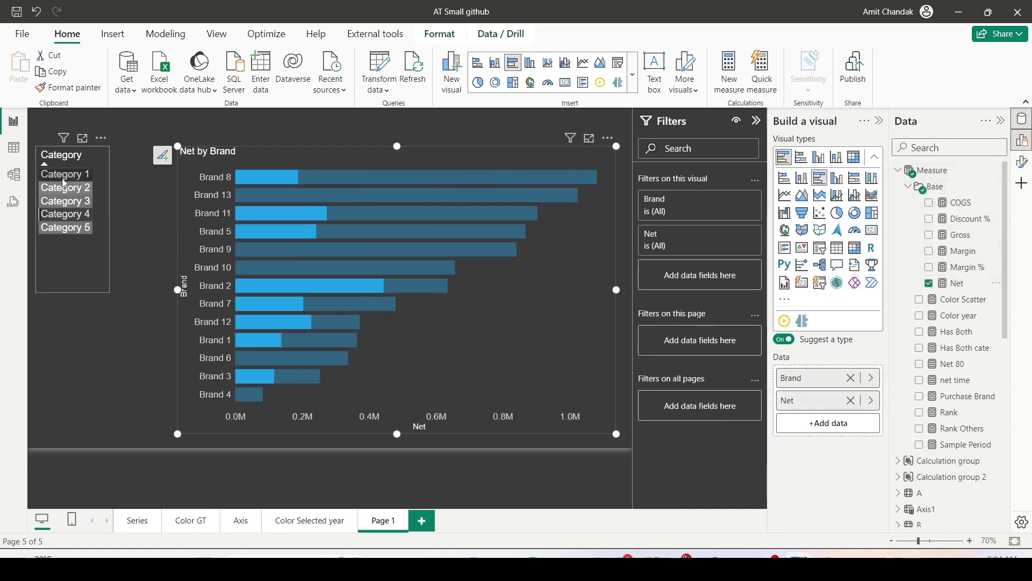
{"action": "left_click", "coordinate": [63, 189], "text": "ctrl"}
{"action": "left_click", "coordinate": [63, 214], "text": "ctrl"}
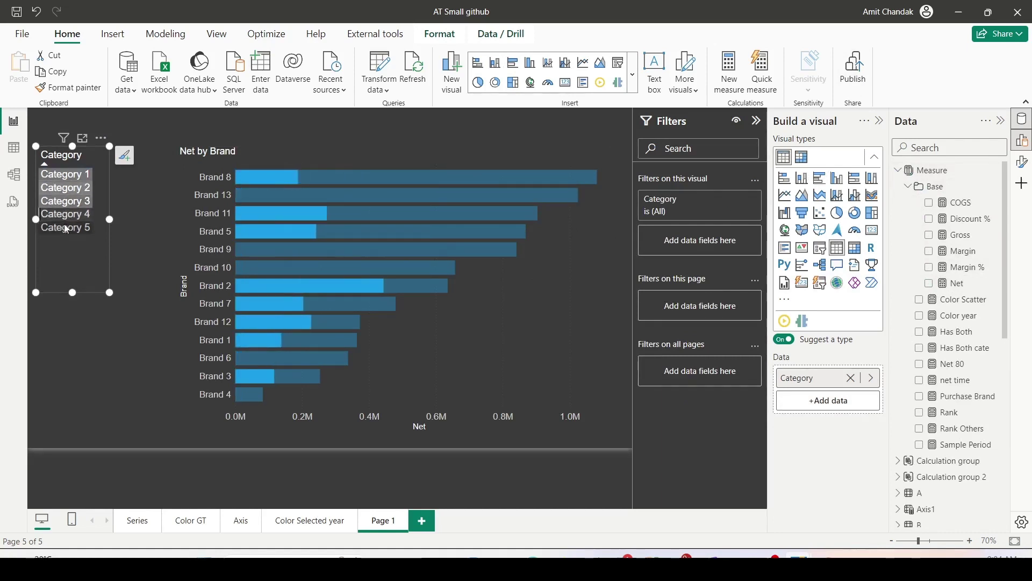
{"action": "left_click", "coordinate": [62, 214], "text": "ctrl"}
{"action": "left_click", "coordinate": [67, 230], "text": "ctrl"}
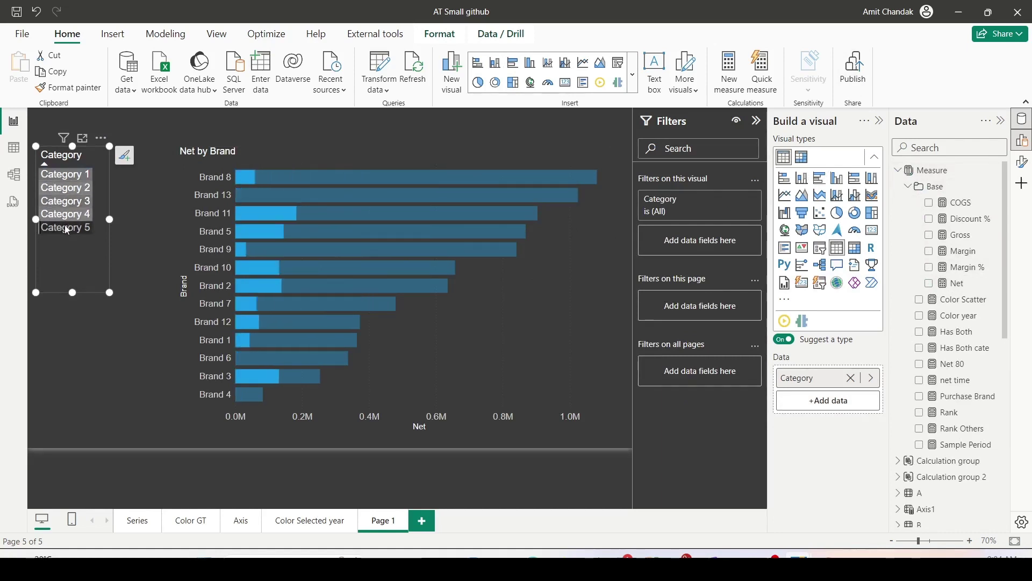
{"action": "left_click", "coordinate": [67, 177], "text": "ctrl"}
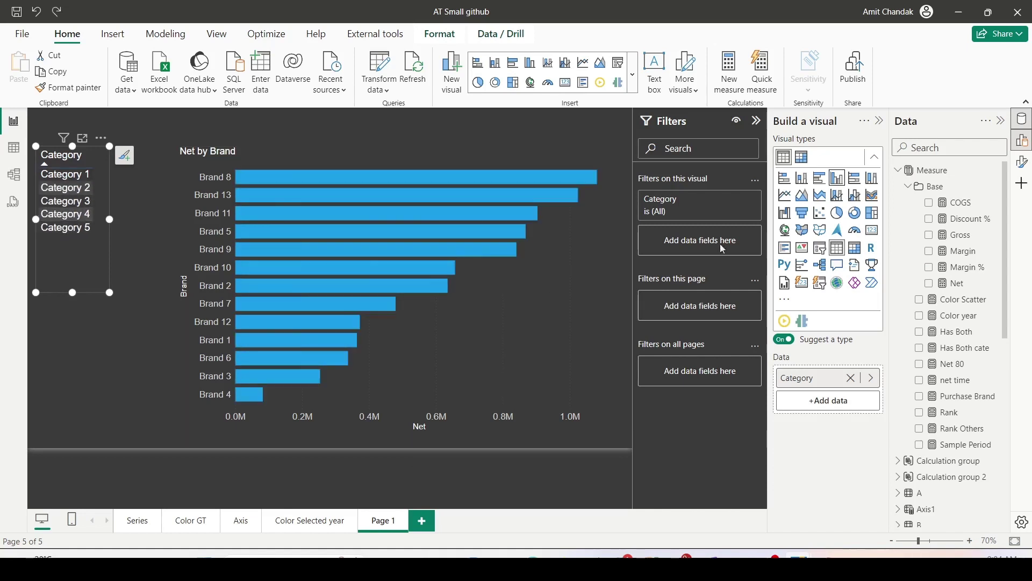
{"action": "left_click", "coordinate": [562, 259]}
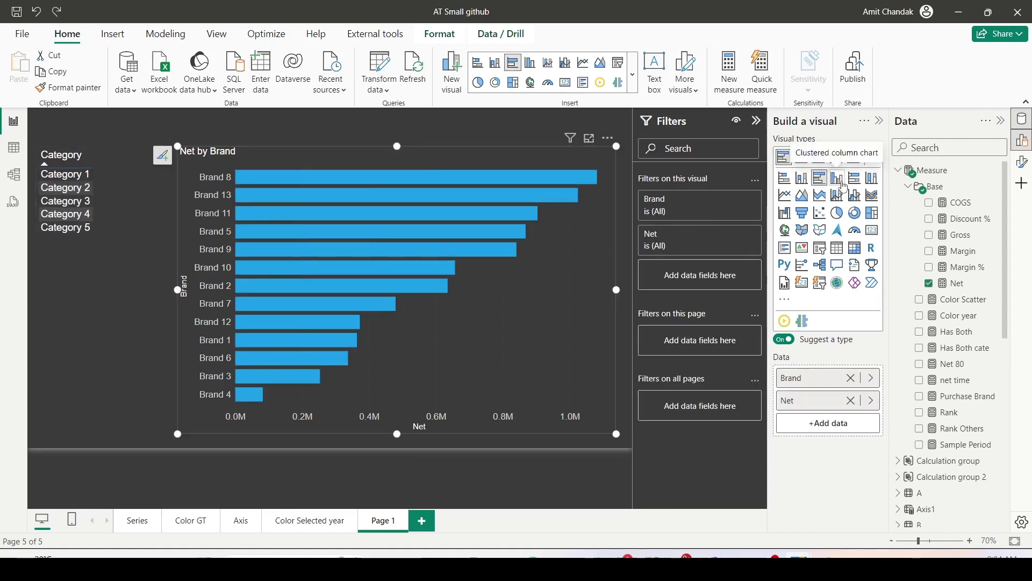
{"action": "left_click", "coordinate": [839, 187]}
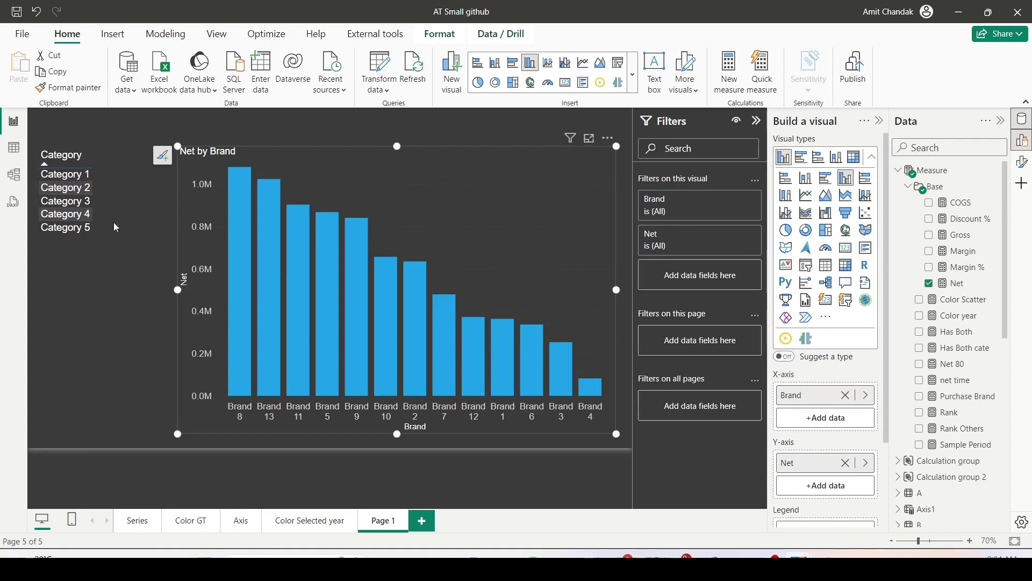
- Use Edit interactions so the Category slicer highlights rather than filters the Net by Brand chart
{"action": "left_click", "coordinate": [105, 270]}
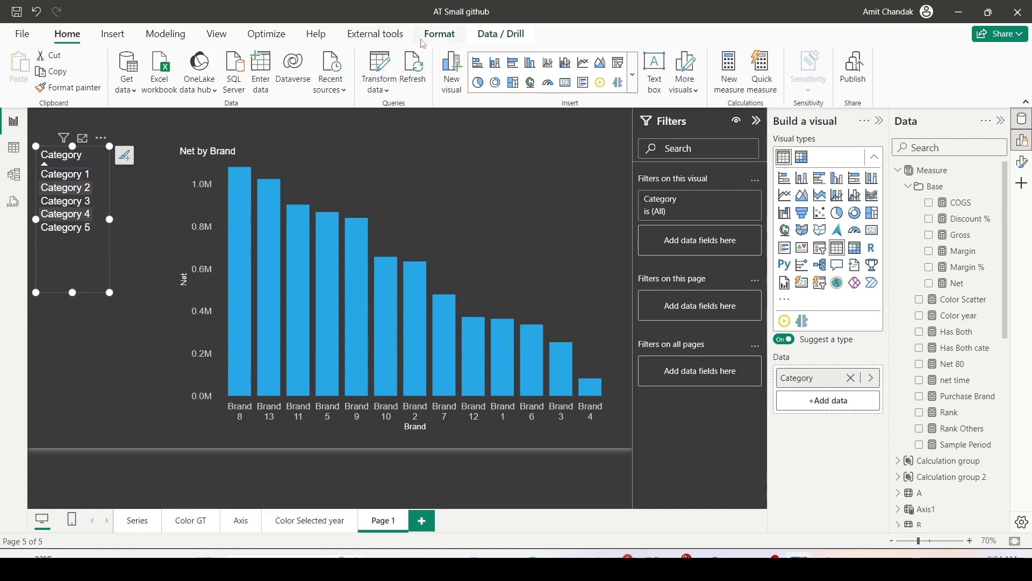
{"action": "left_click", "coordinate": [440, 34]}
{"action": "left_click", "coordinate": [30, 80]}
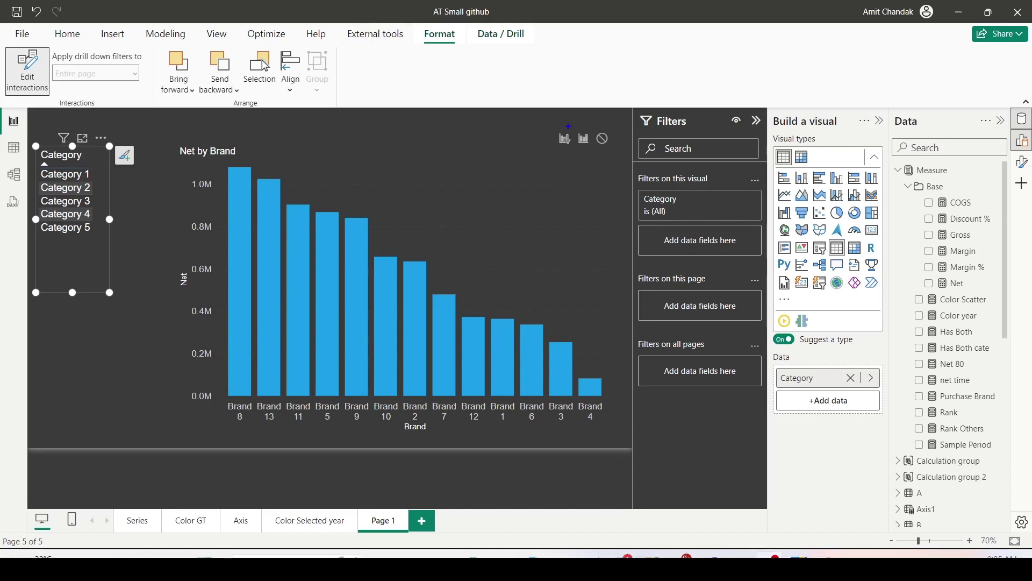
{"action": "left_click_drag", "start_coordinate": [570, 125], "coordinate": [594, 147]}
{"action": "key", "text": "Escape"}
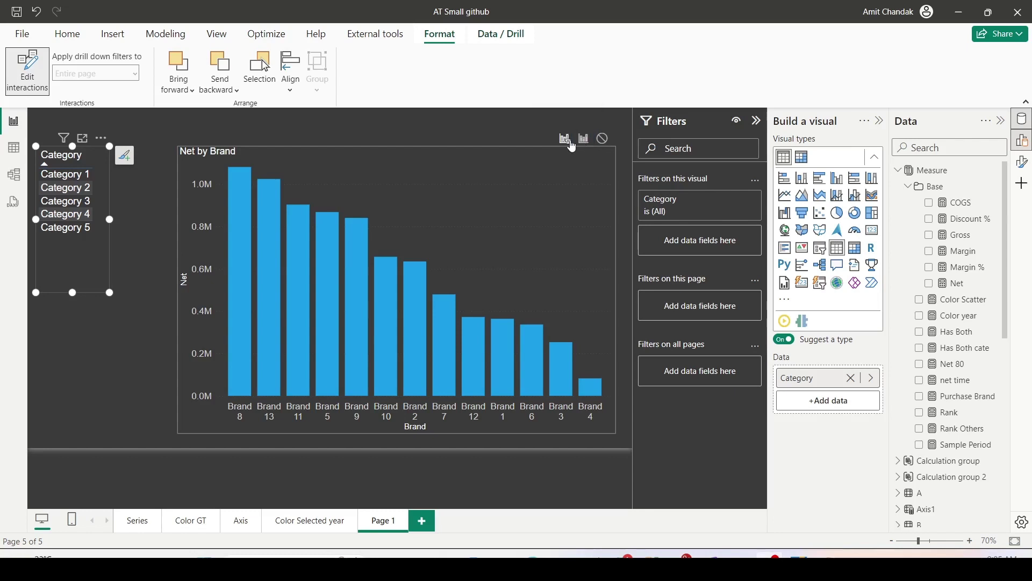
{"action": "left_click_drag", "start_coordinate": [50, 198], "coordinate": [67, 227]}
{"action": "left_click", "coordinate": [68, 188], "text": "ctrl"}
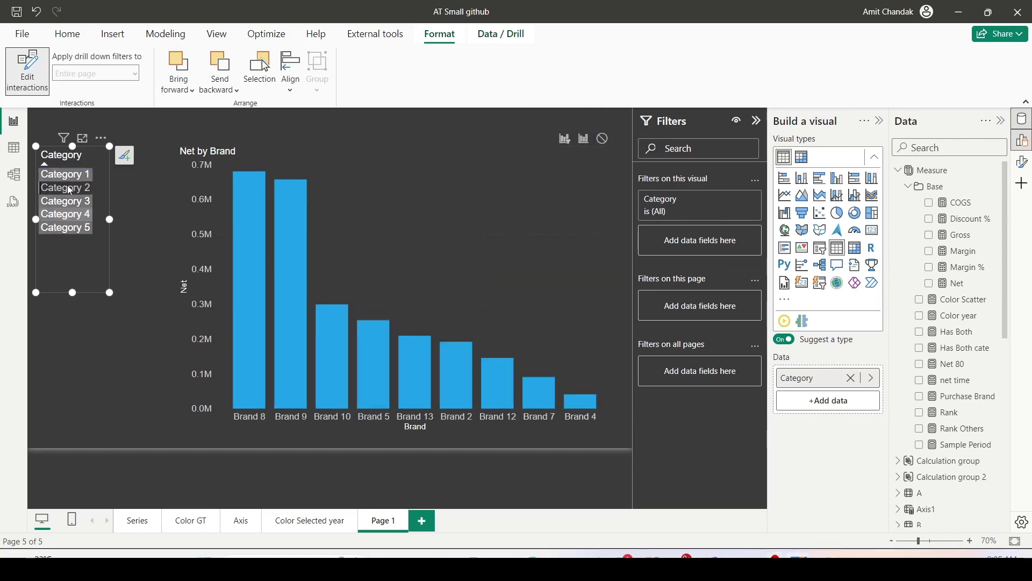
{"action": "left_click", "coordinate": [585, 140]}
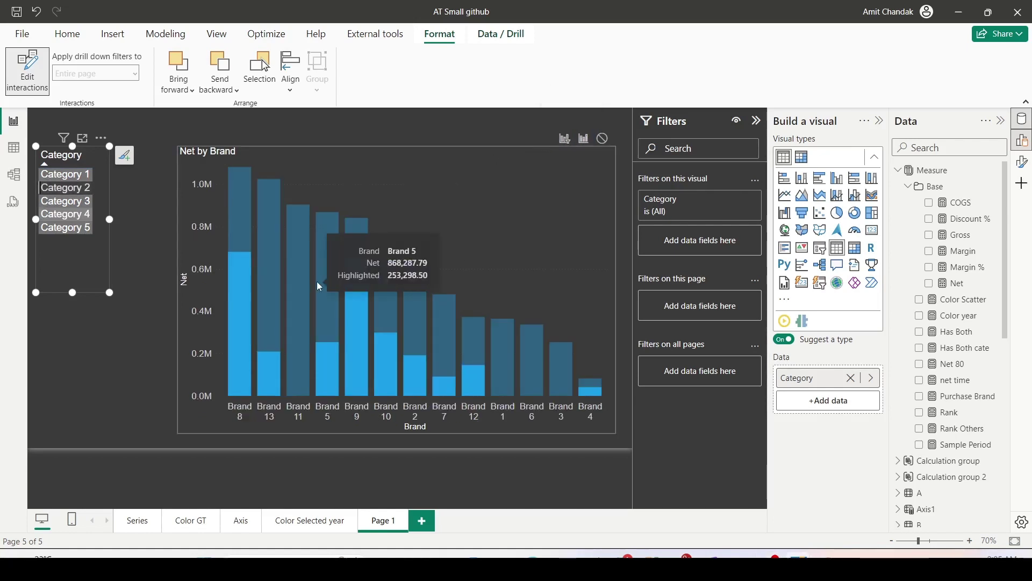
{"action": "mouse_move", "coordinate": [349, 309]}
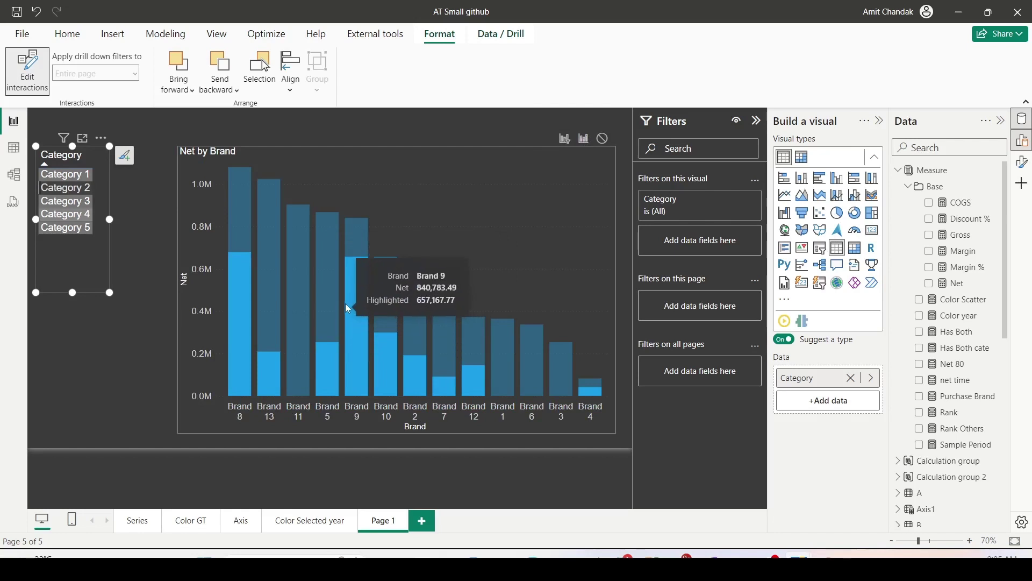
{"action": "left_click", "coordinate": [35, 92]}
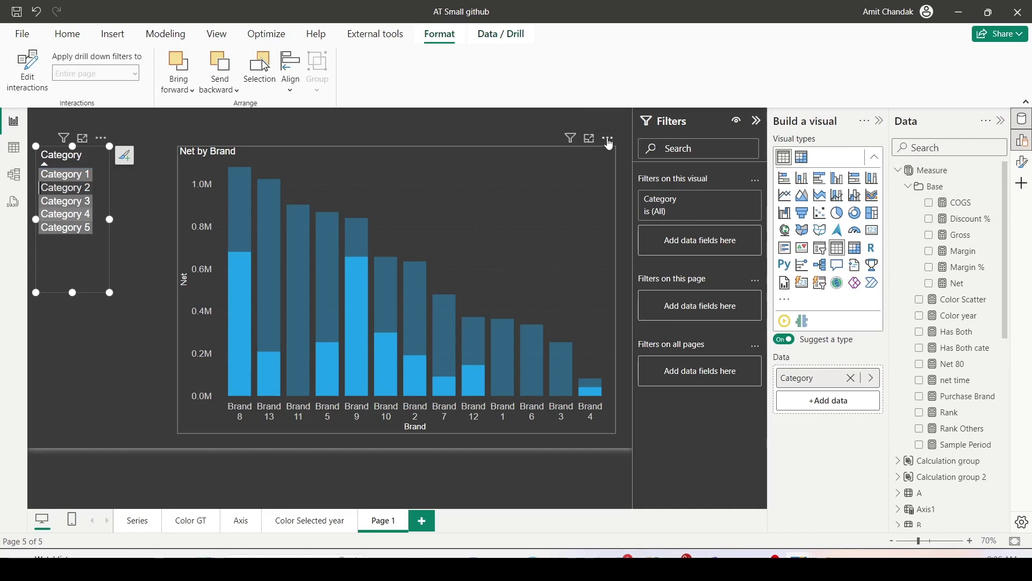
- Turn on data labels for the Net by Brand columns, showing values like 1.08M and 0.08M
{"action": "left_click", "coordinate": [609, 144]}
{"action": "left_click", "coordinate": [642, 237]}
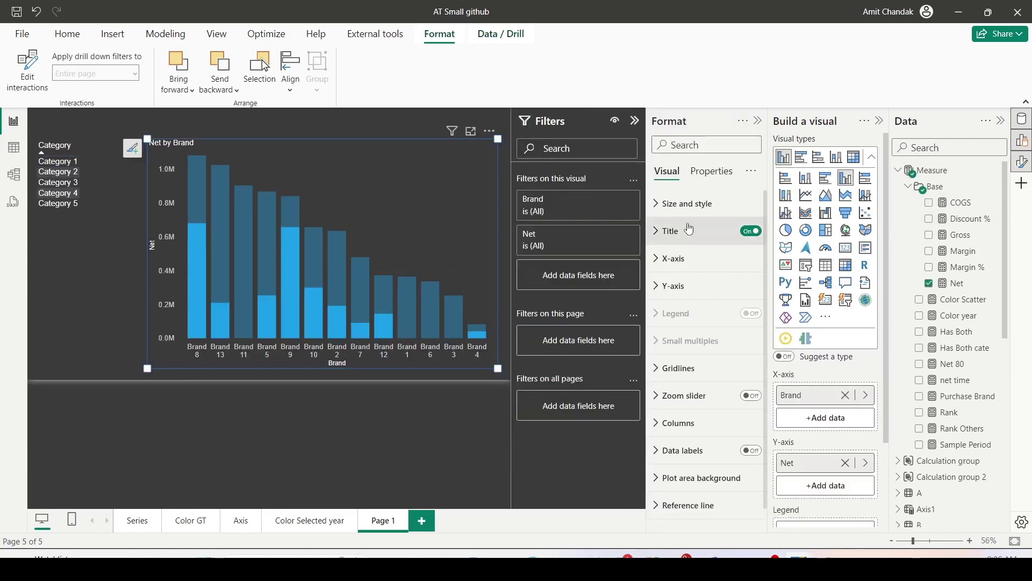
{"action": "scroll", "coordinate": [675, 231], "scroll_direction": "down", "scroll_amount": 1}
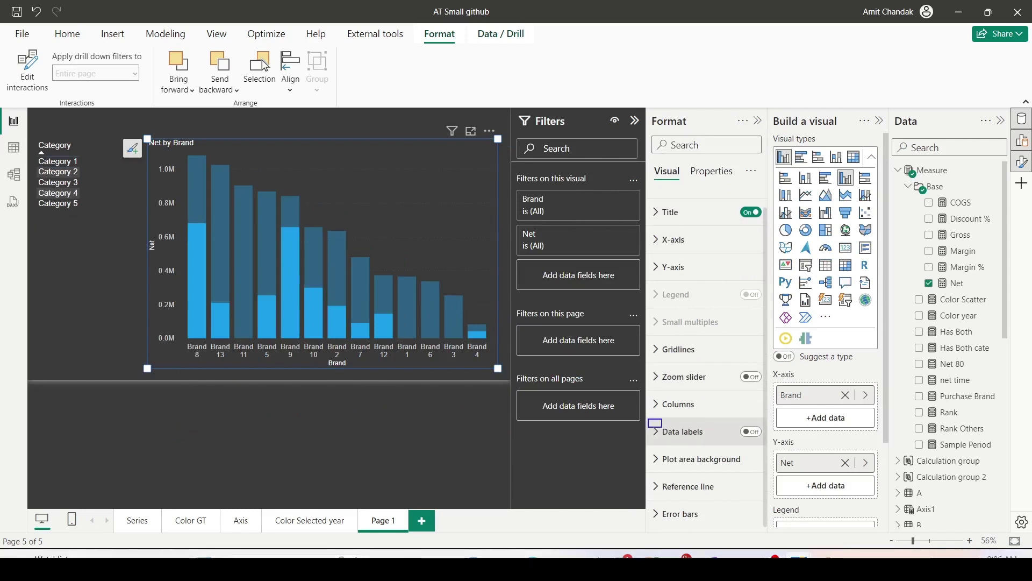
{"action": "left_click", "coordinate": [697, 434]}
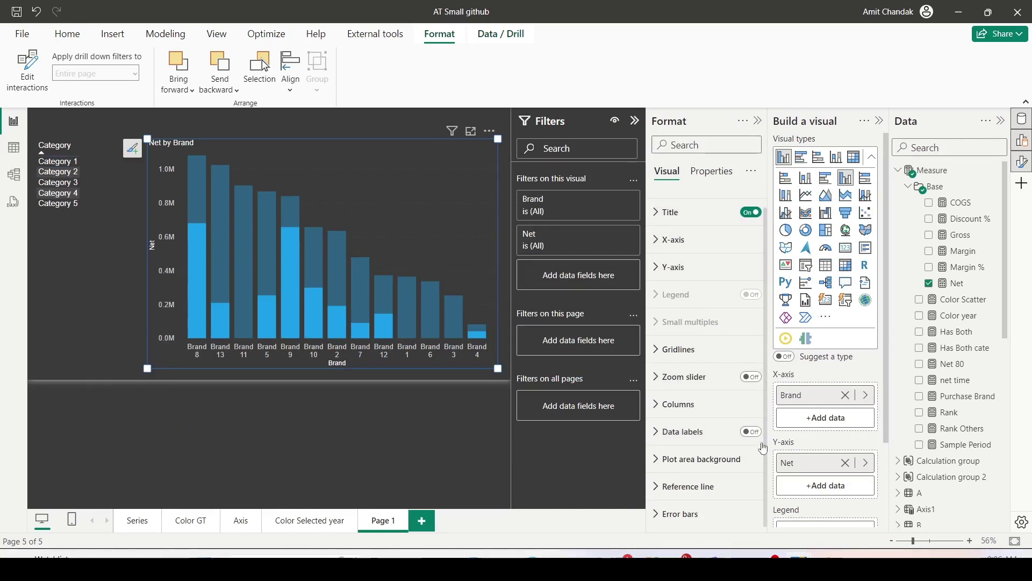
{"action": "left_click", "coordinate": [750, 431]}
{"action": "left_click", "coordinate": [657, 432]}
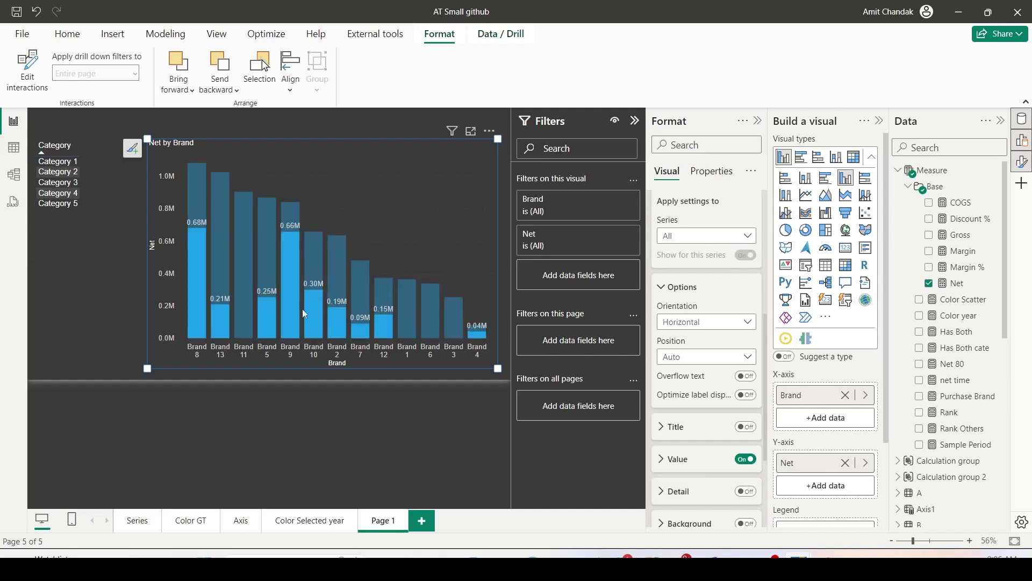
{"action": "left_click", "coordinate": [75, 236]}
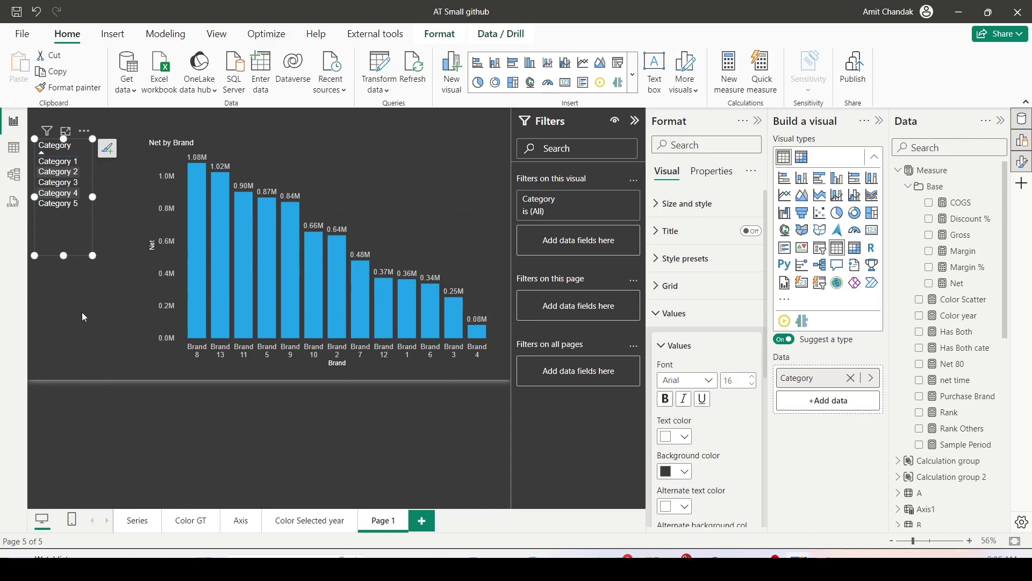
{"action": "left_click", "coordinate": [60, 165]}
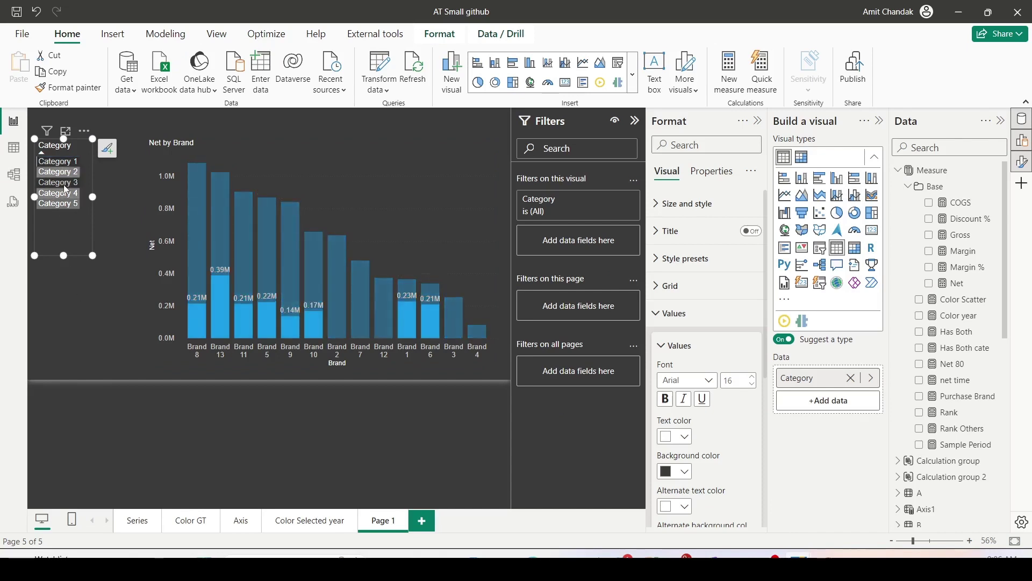
{"action": "left_click", "coordinate": [63, 185]}
{"action": "left_click", "coordinate": [60, 185]}
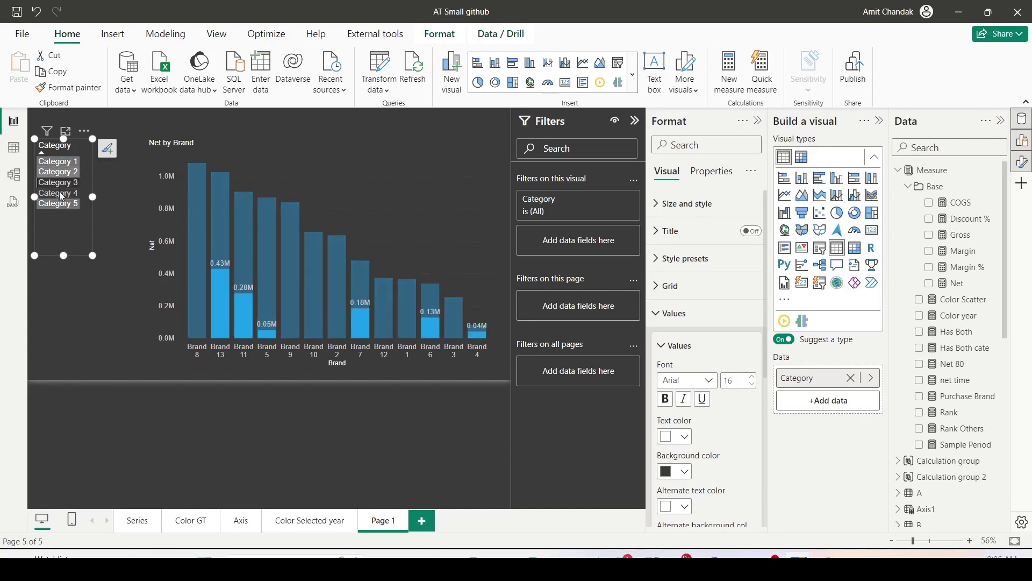
{"action": "left_click", "coordinate": [58, 203]}
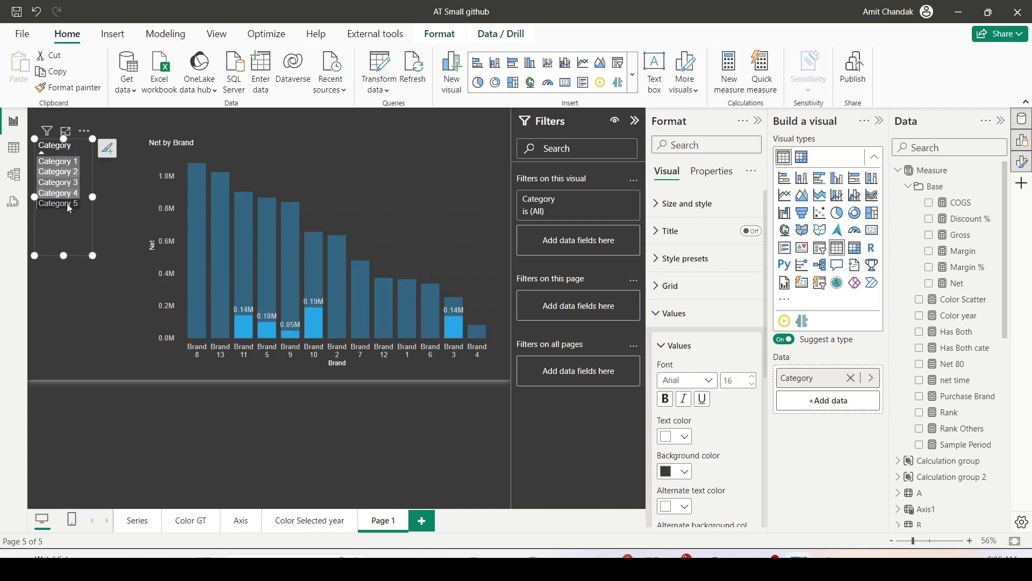
{"action": "left_click", "coordinate": [61, 208]}
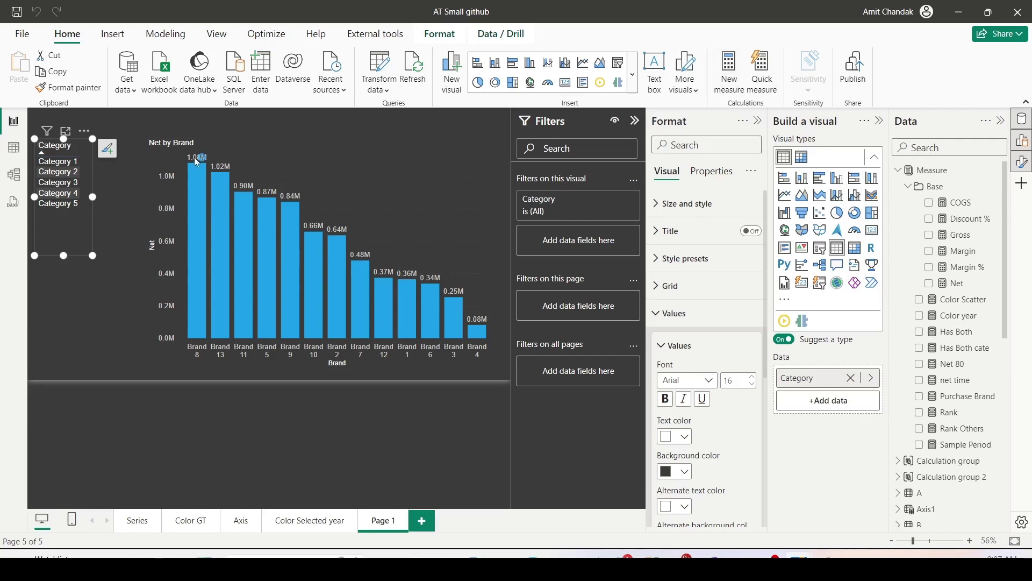
- Begin a new measure % of Total Cat = DIVIDE([Net], CALCULATE(...))
{"action": "left_click", "coordinate": [961, 203]}
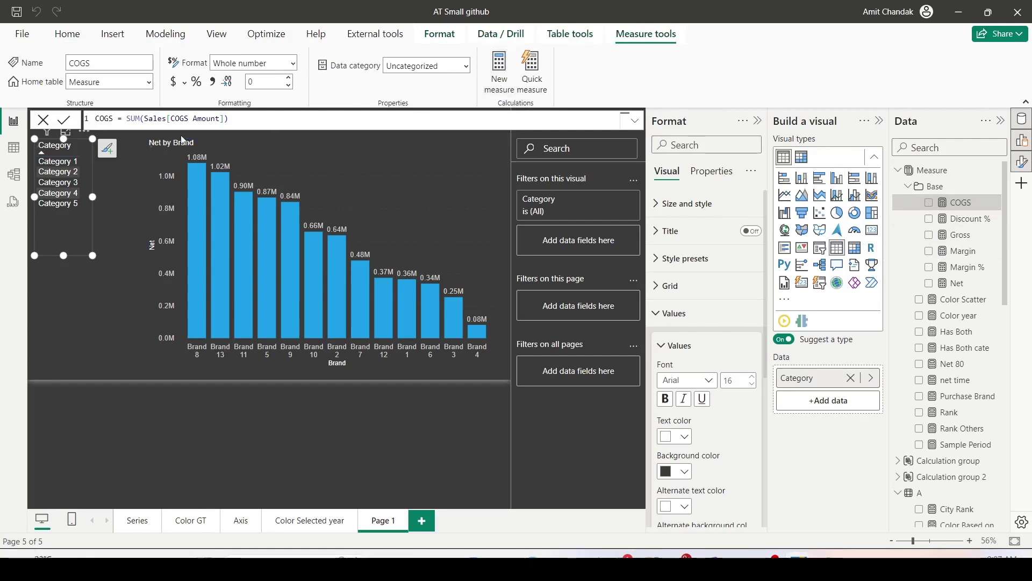
{"action": "left_click", "coordinate": [135, 120]}
{"action": "left_click_drag", "start_coordinate": [136, 120], "coordinate": [95, 119]}
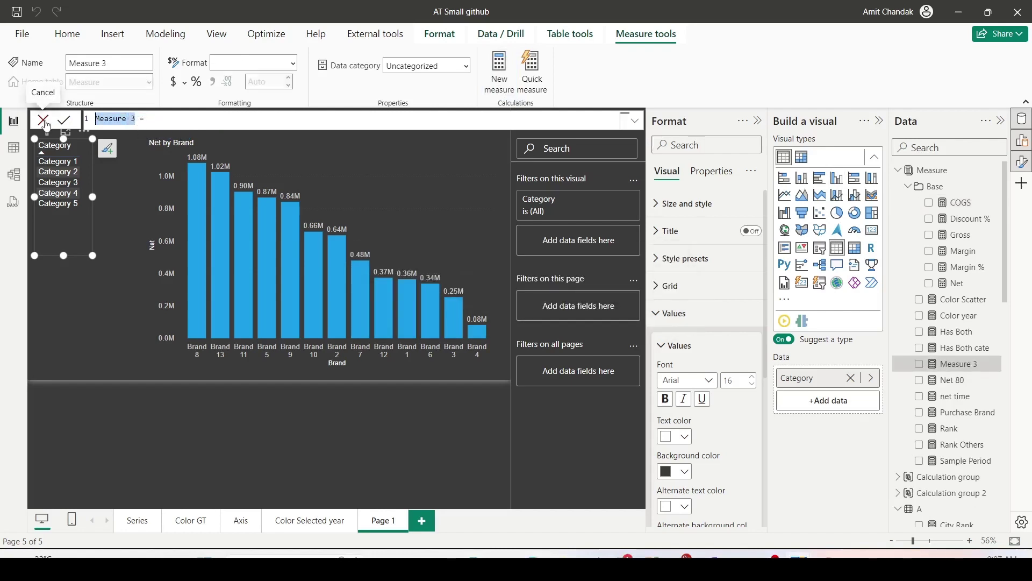
{"action": "type", "text": "%"}
{"action": "type", "text": " of Tota"}
{"action": "type", "text": "l C"}
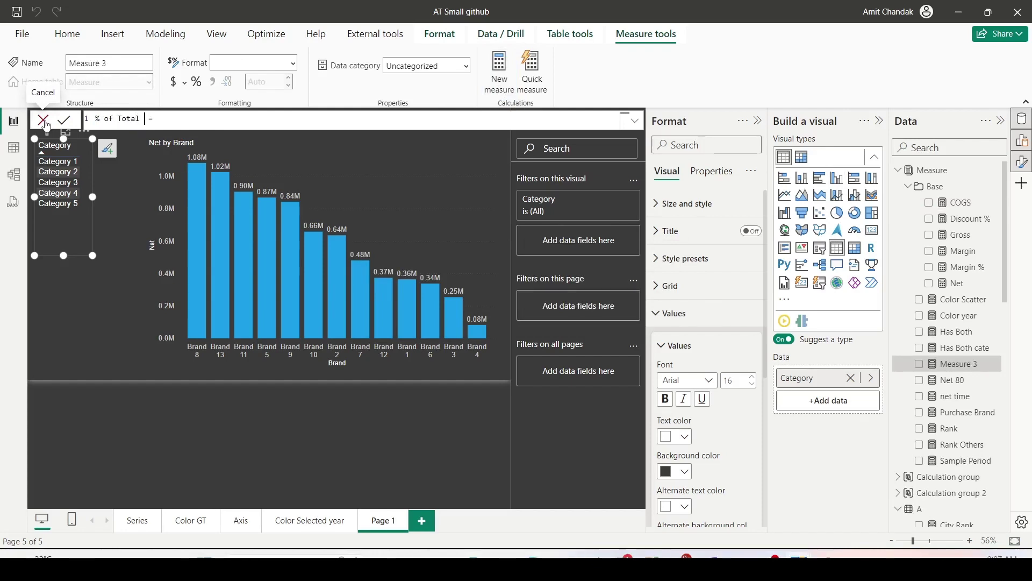
{"action": "type", "text": "at = Divi"}
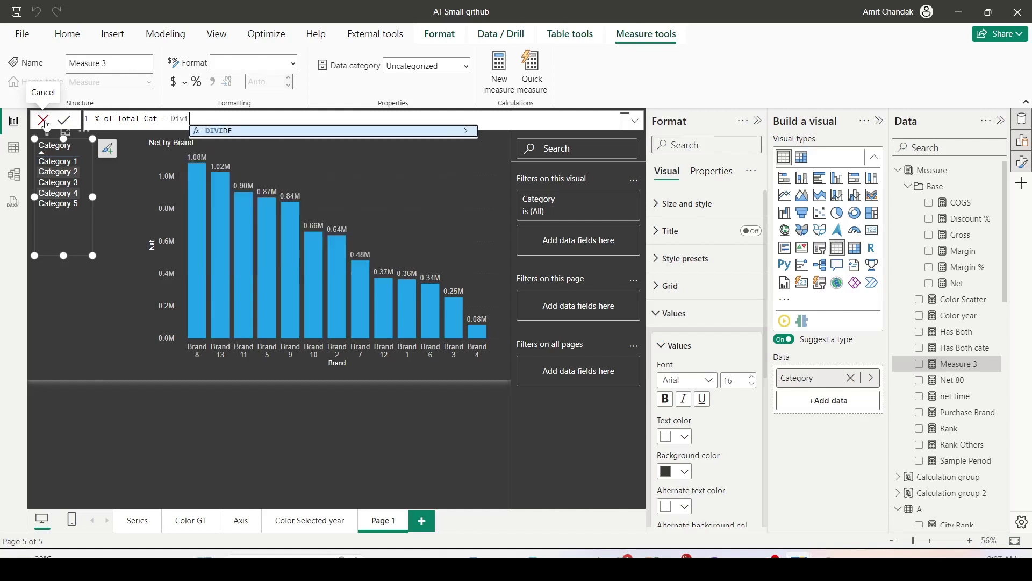
{"action": "type", "text": "e"}
{"action": "key", "text": "BackSpace"}
{"action": "key", "text": "Tab"}
{"action": "type", "text": "[ne"}
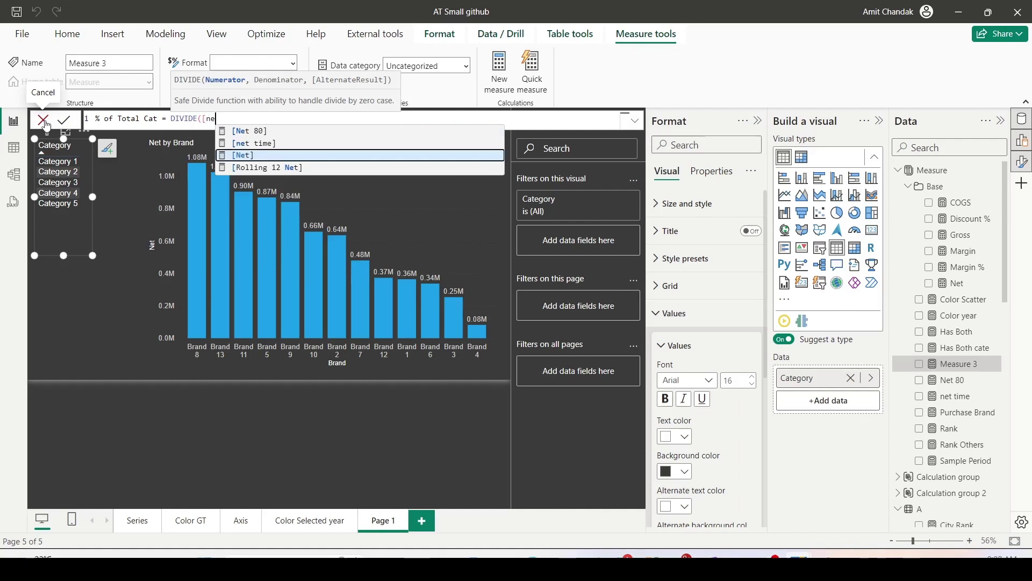
{"action": "key", "text": "Tab"}
{"action": "type", "text": ", "}
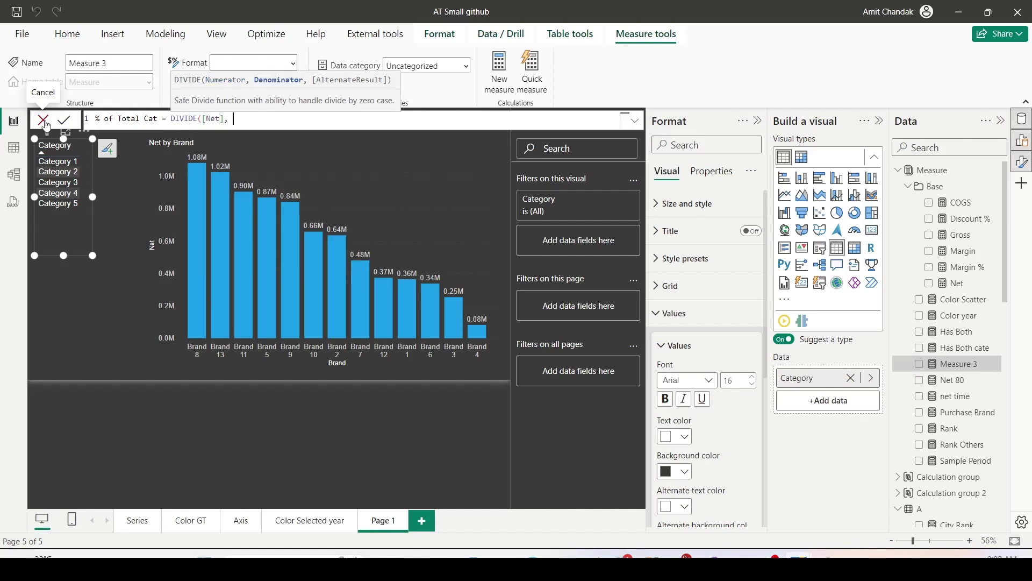
{"action": "type", "text": "cal"}
{"action": "key", "text": "Tab"}
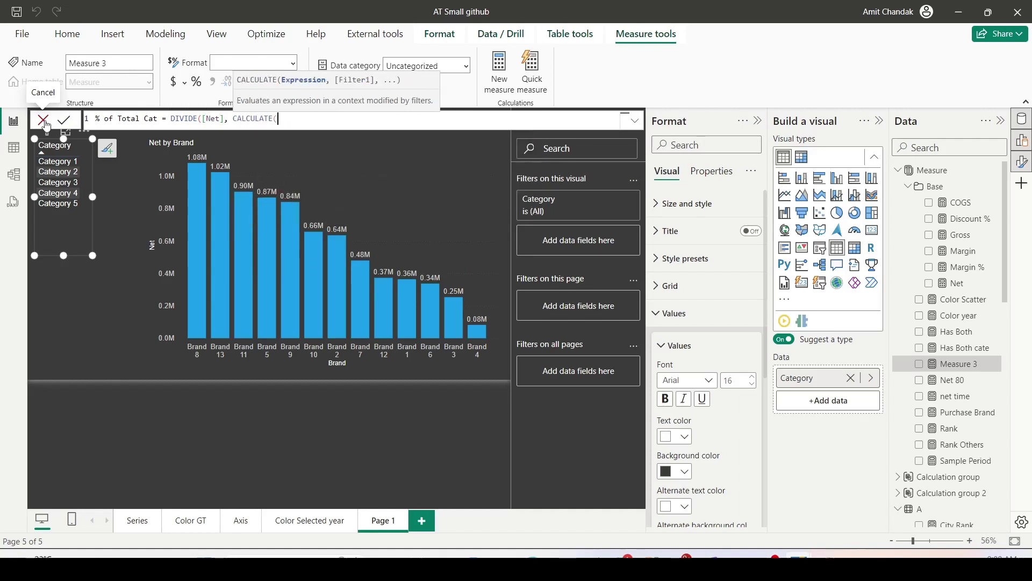
- Complete the denominator as CALCULATE([Net], REMOVEFILTERS('Item'[Category])) and commit the measure
{"action": "type", "text": "[net"}
{"action": "key", "text": "Tab"}
{"action": "type", "text": ", re"}
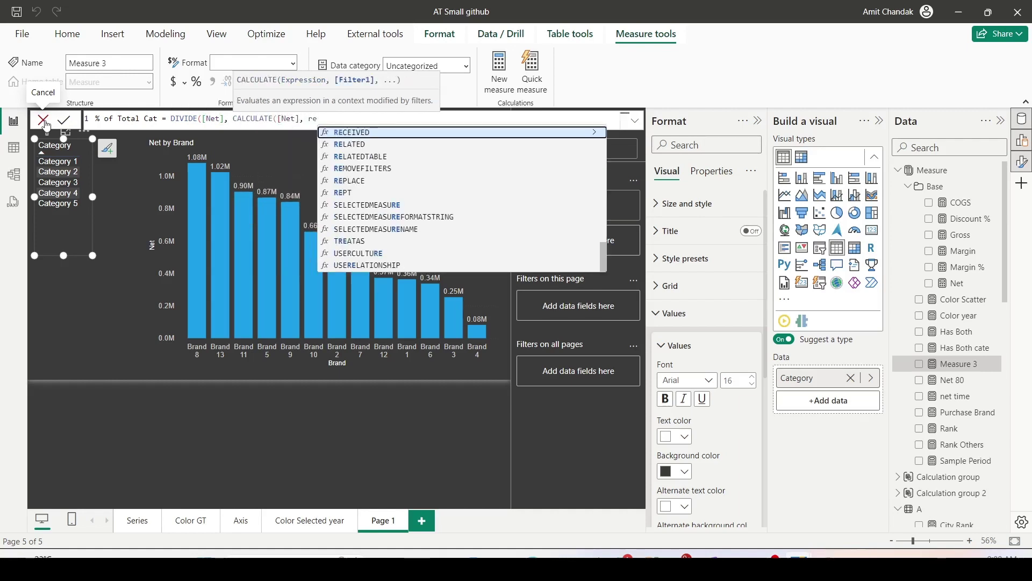
{"action": "type", "text": "mo"}
{"action": "key", "text": "Tab"}
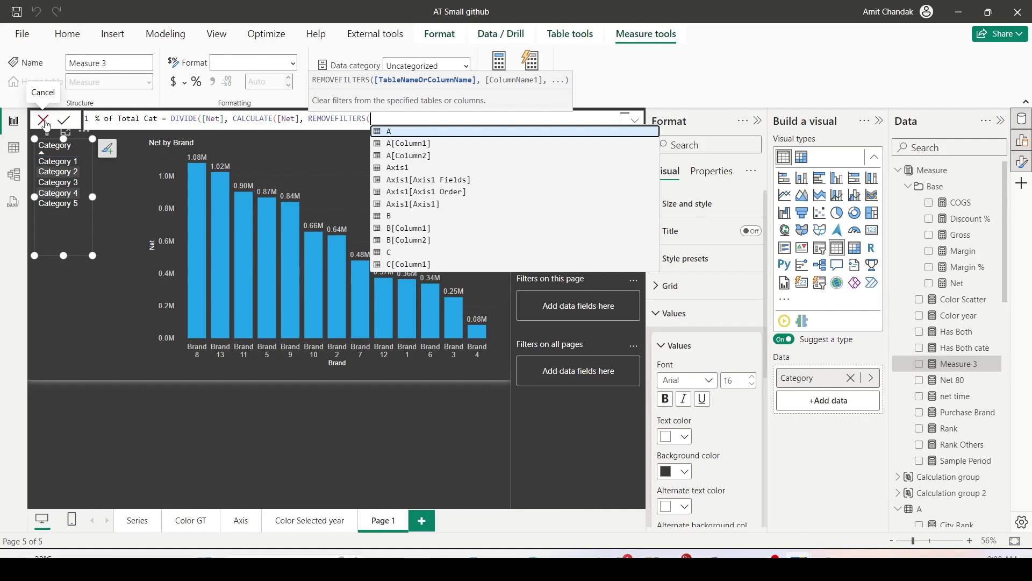
{"action": "type", "text": "Ite"}
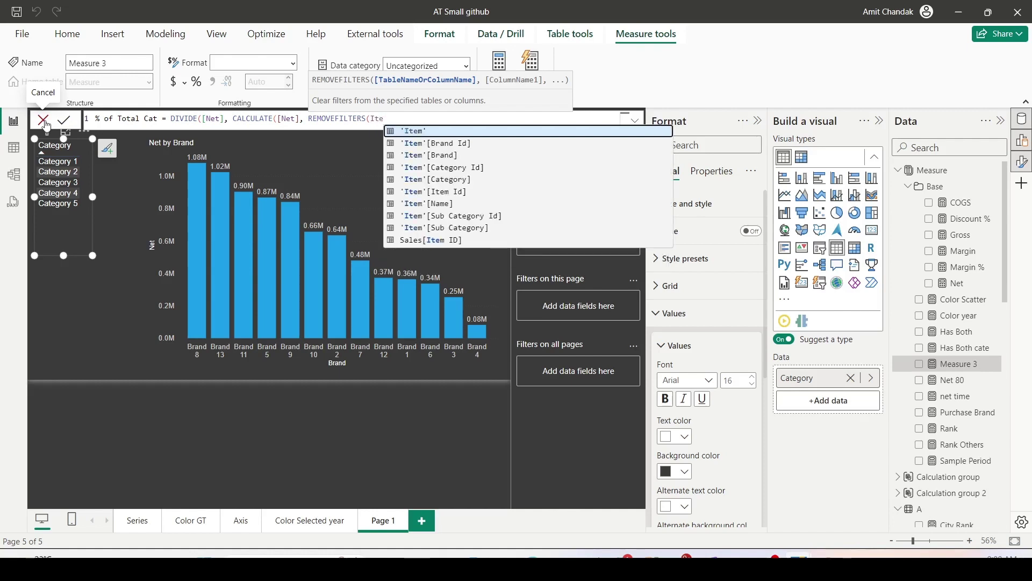
{"action": "key", "text": "Down"}
{"action": "key", "text": "Down"}
{"action": "key", "text": "Down"}
{"action": "key", "text": "Down"}
{"action": "key", "text": "Tab"}
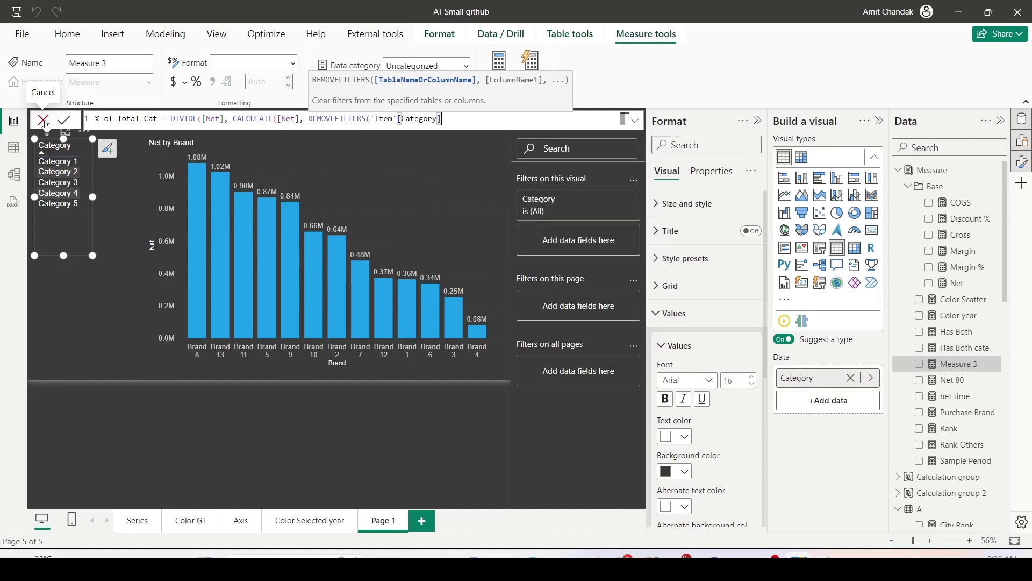
{"action": "type", "text": "))"}
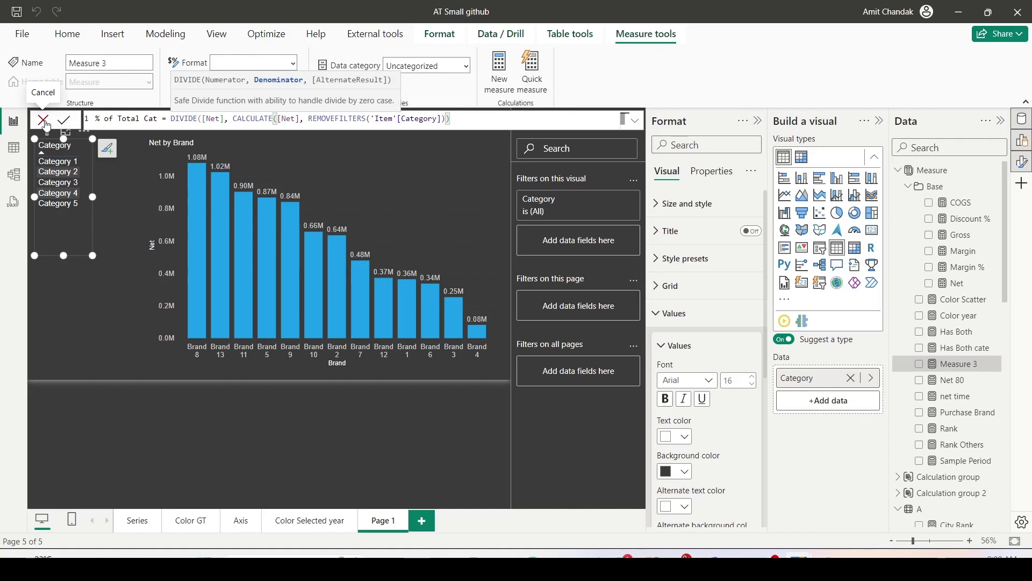
{"action": "type", "text": ")"}
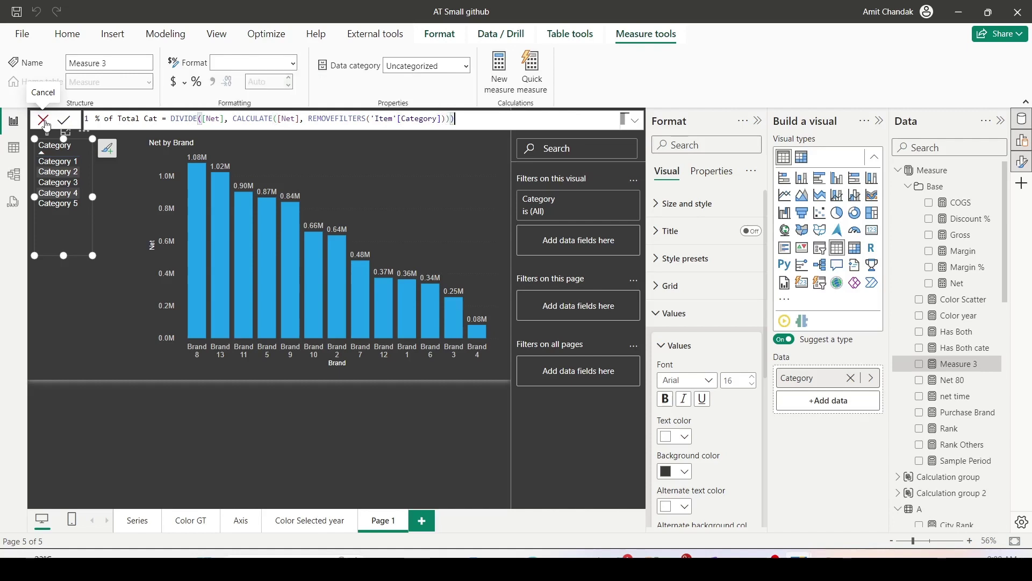
{"action": "key", "text": "Return"}
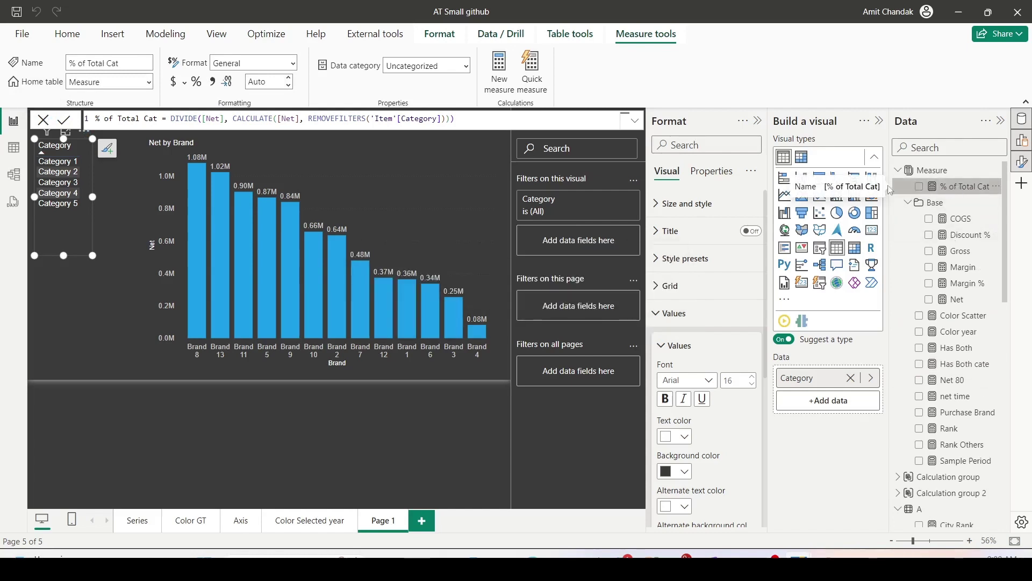
- Format % of Total Cat as a percentage and select the Net by Brand chart
{"action": "left_click", "coordinate": [200, 84]}
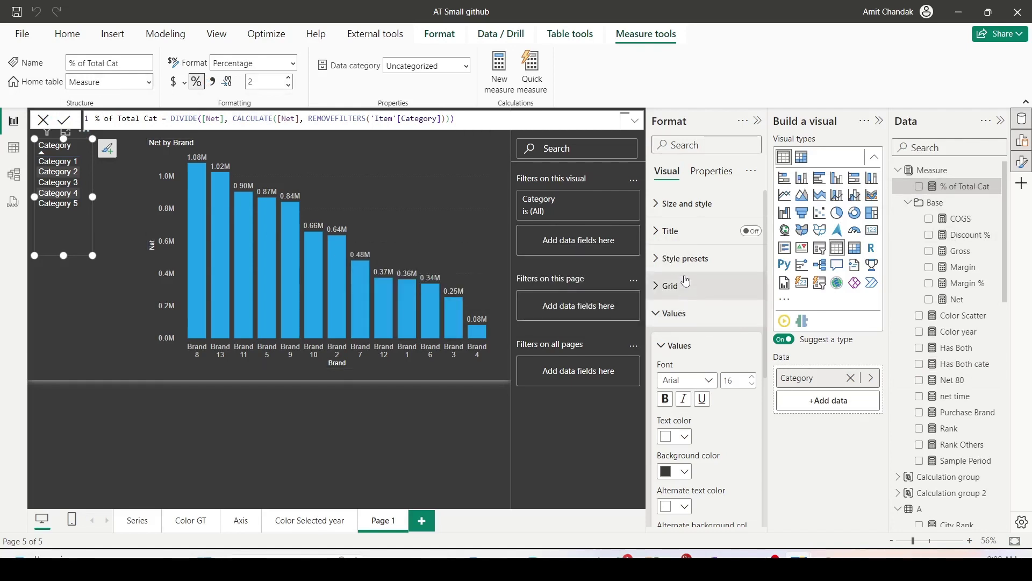
{"action": "scroll", "coordinate": [693, 295], "scroll_direction": "down", "scroll_amount": 5}
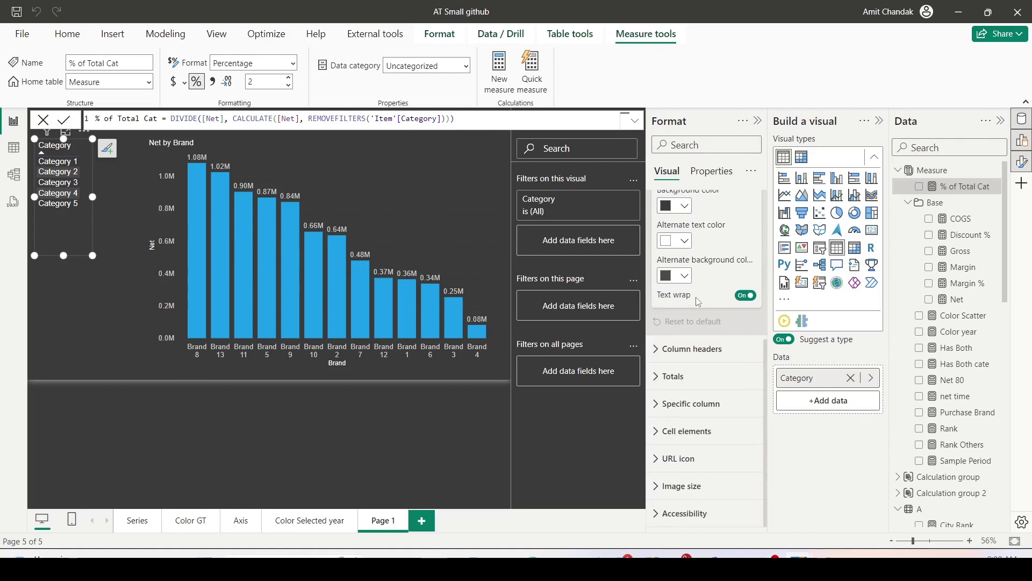
{"action": "scroll", "coordinate": [699, 298], "scroll_direction": "up", "scroll_amount": 5}
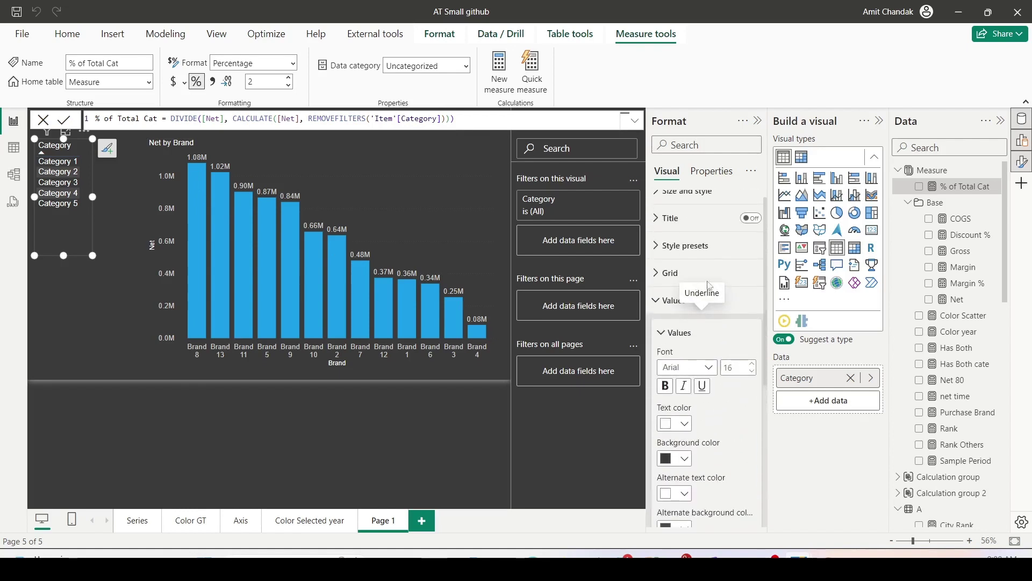
{"action": "scroll", "coordinate": [711, 279], "scroll_direction": "up", "scroll_amount": 1}
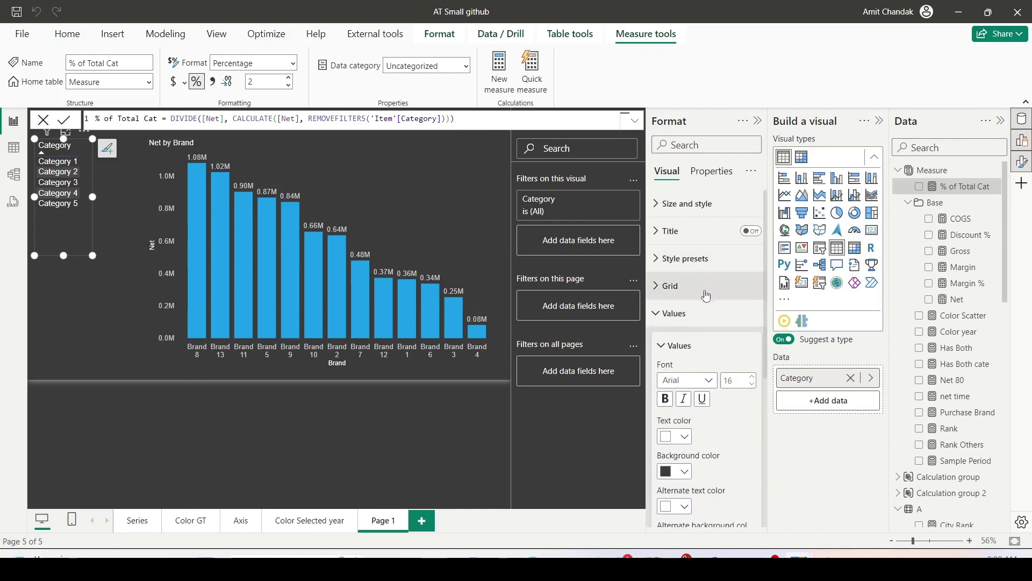
{"action": "left_click", "coordinate": [473, 272]}
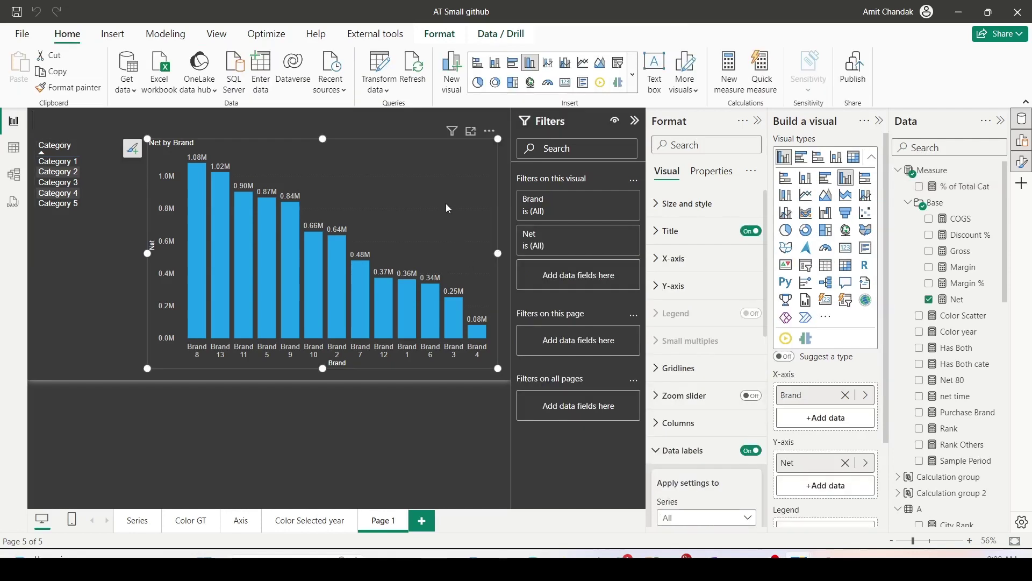
{"action": "scroll", "coordinate": [711, 298], "scroll_direction": "down", "scroll_amount": 5}
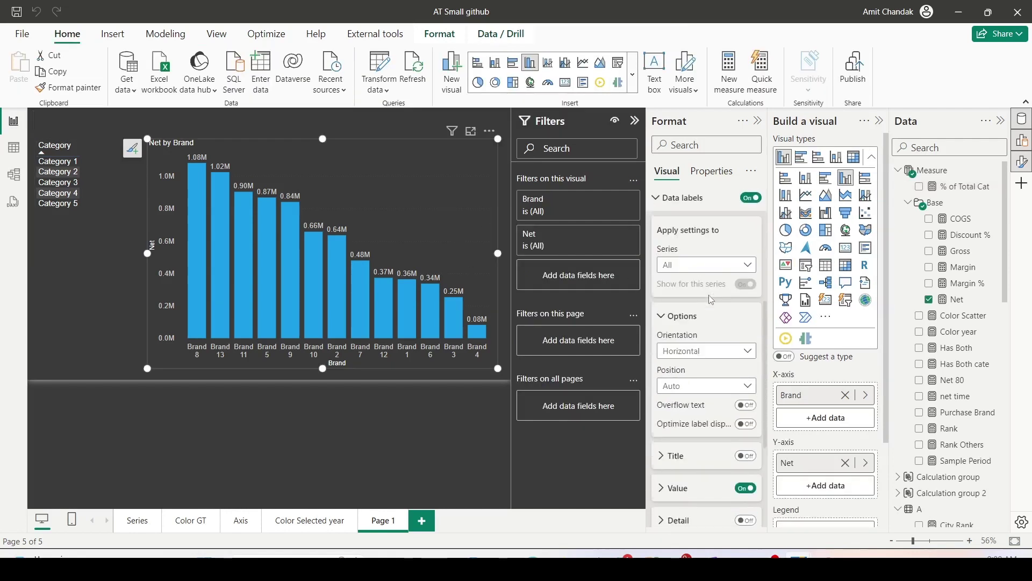
{"action": "scroll", "coordinate": [711, 300], "scroll_direction": "down", "scroll_amount": 4}
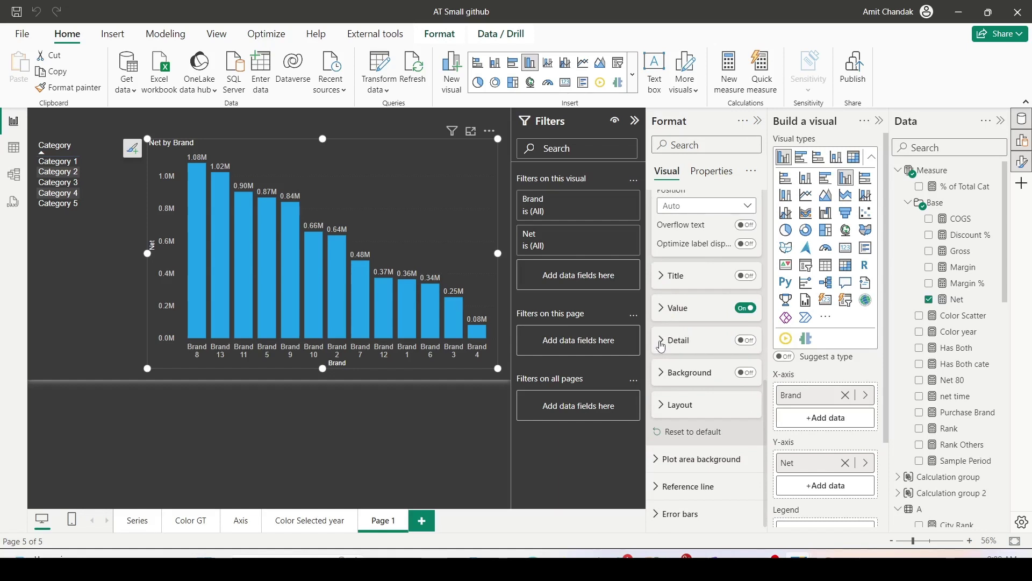
- Turn on the data label Detail line and assign % of Total Cat to it
{"action": "left_click", "coordinate": [662, 346]}
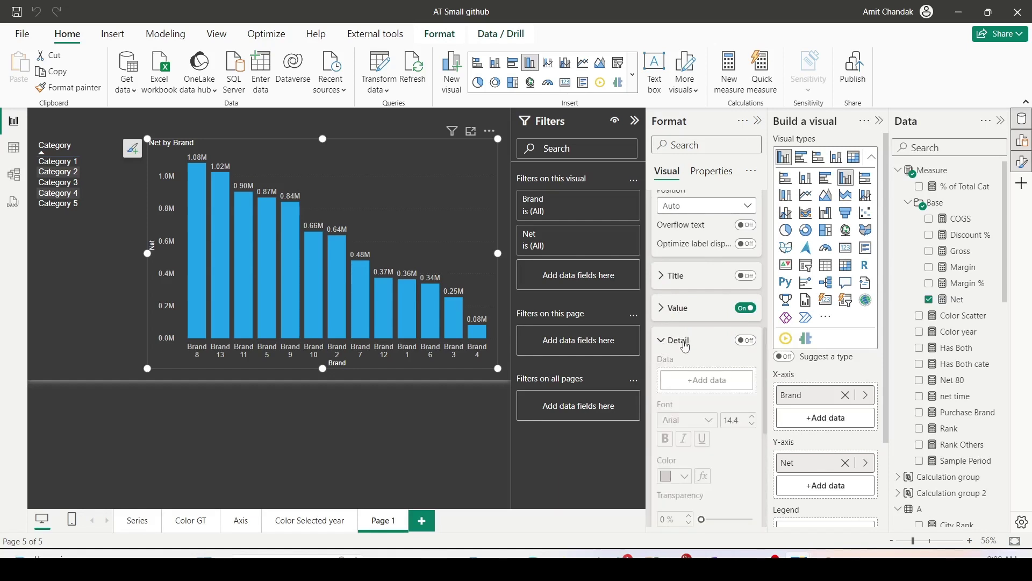
{"action": "left_click", "coordinate": [747, 345]}
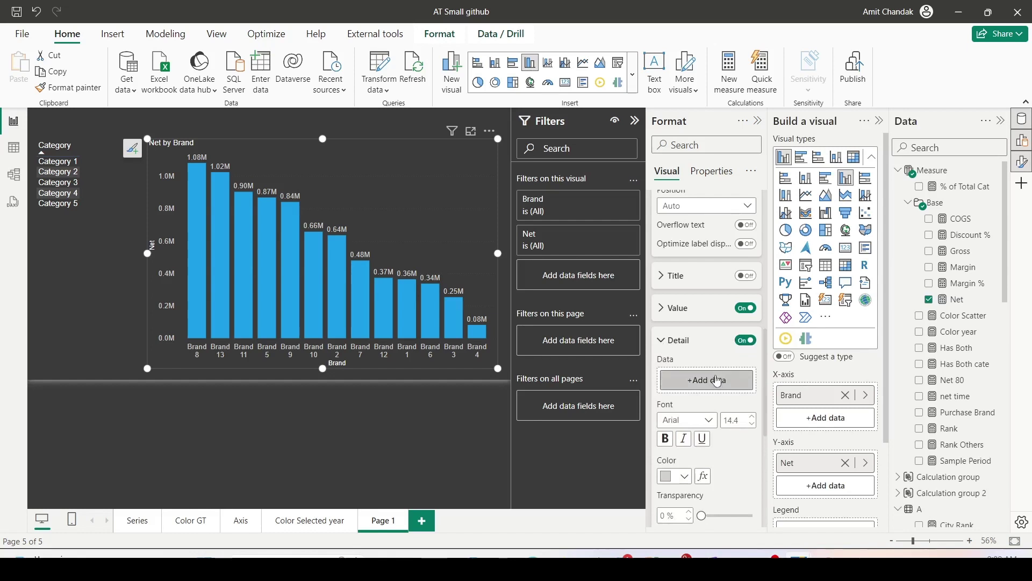
{"action": "left_click_drag", "start_coordinate": [963, 186], "coordinate": [724, 385]}
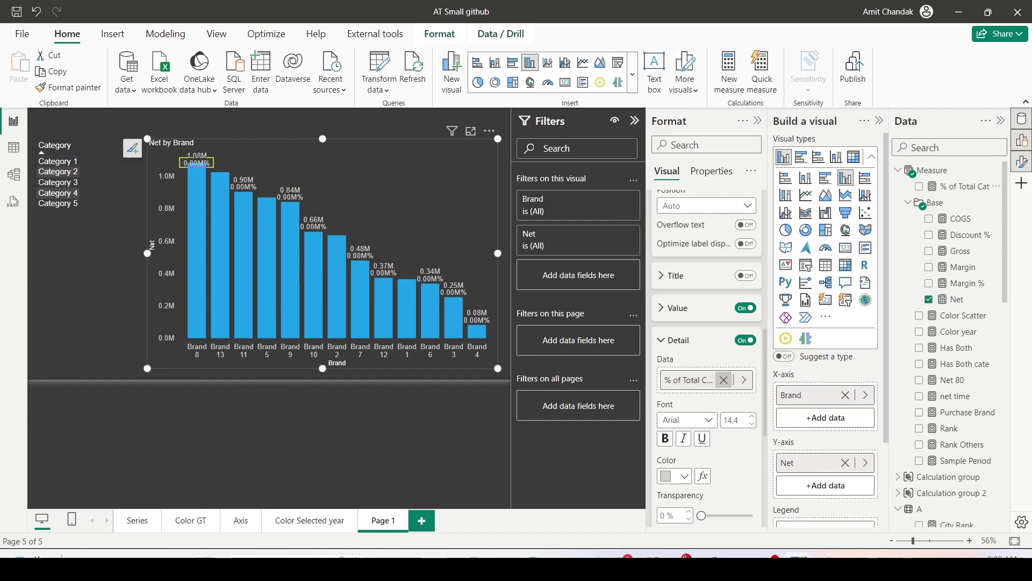
{"action": "left_click", "coordinate": [197, 162]}
- Set the label detail's display units to None so it reads 100.00%
{"action": "scroll", "coordinate": [689, 357], "scroll_direction": "down", "scroll_amount": 4}
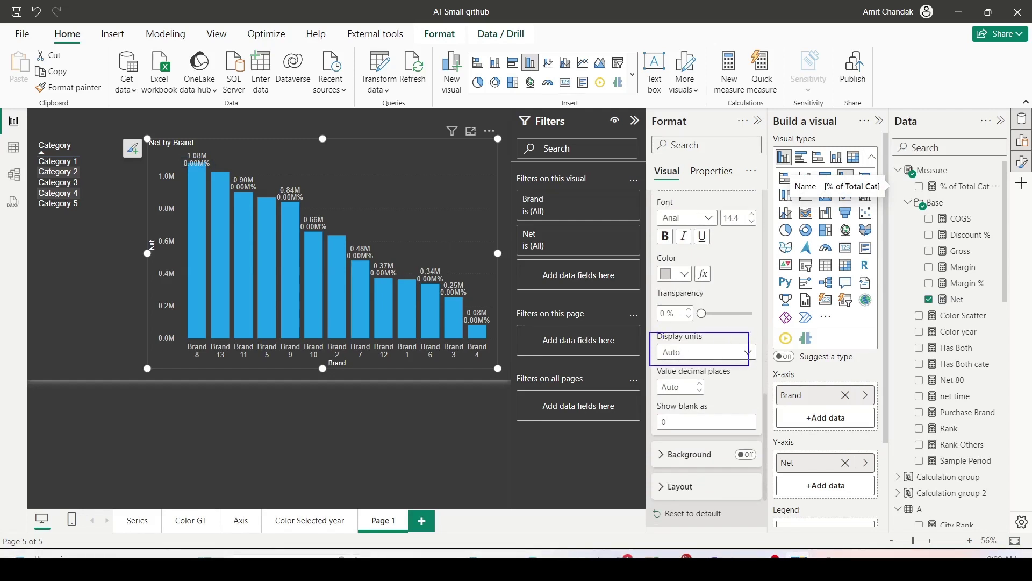
{"action": "left_click", "coordinate": [734, 355]}
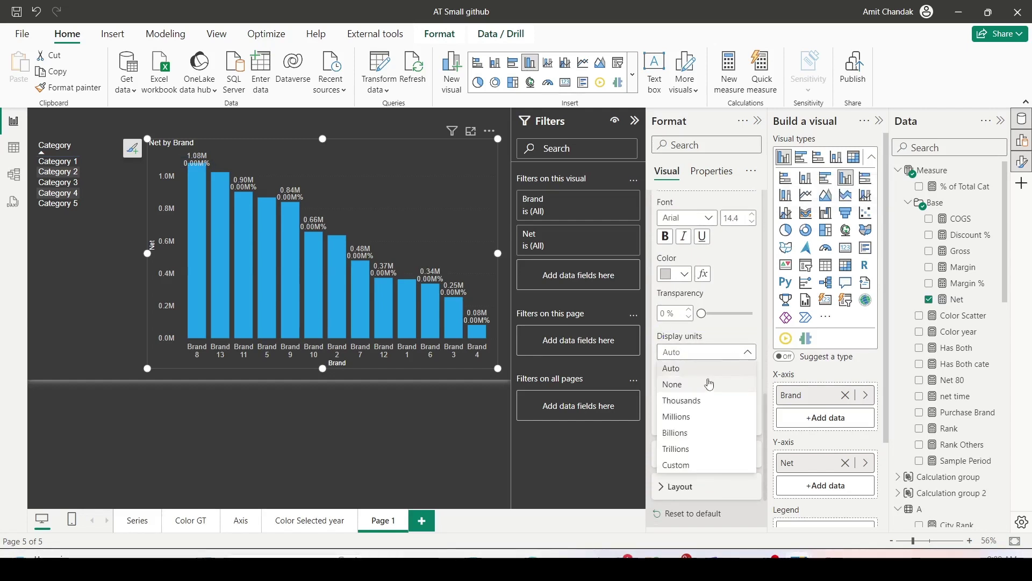
{"action": "left_click", "coordinate": [707, 385]}
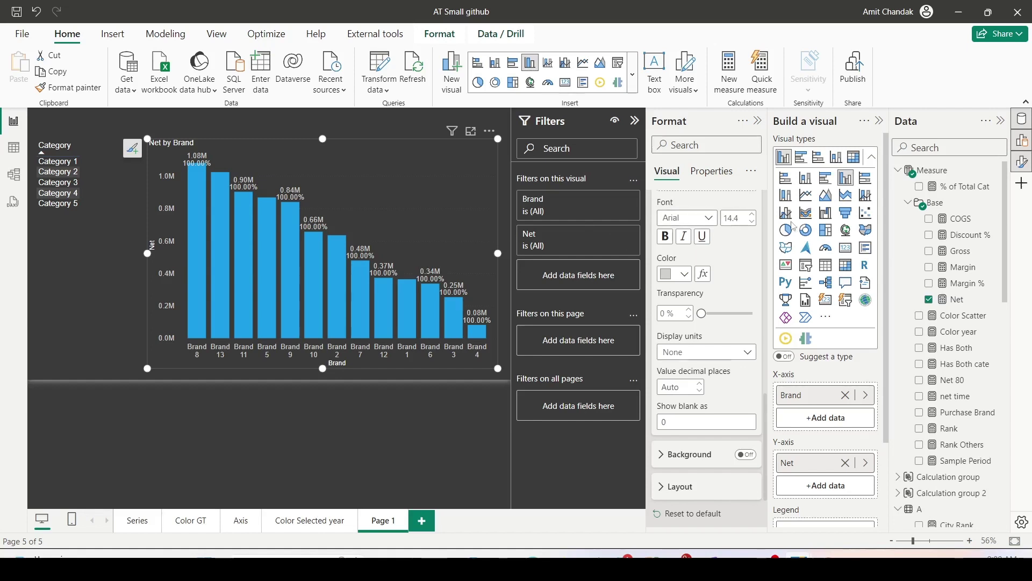
- Wrap the % of Total Cat DIVIDE in IF(ISFILTERED('Item'[Category]), …) and commit it
{"action": "left_click", "coordinate": [951, 191]}
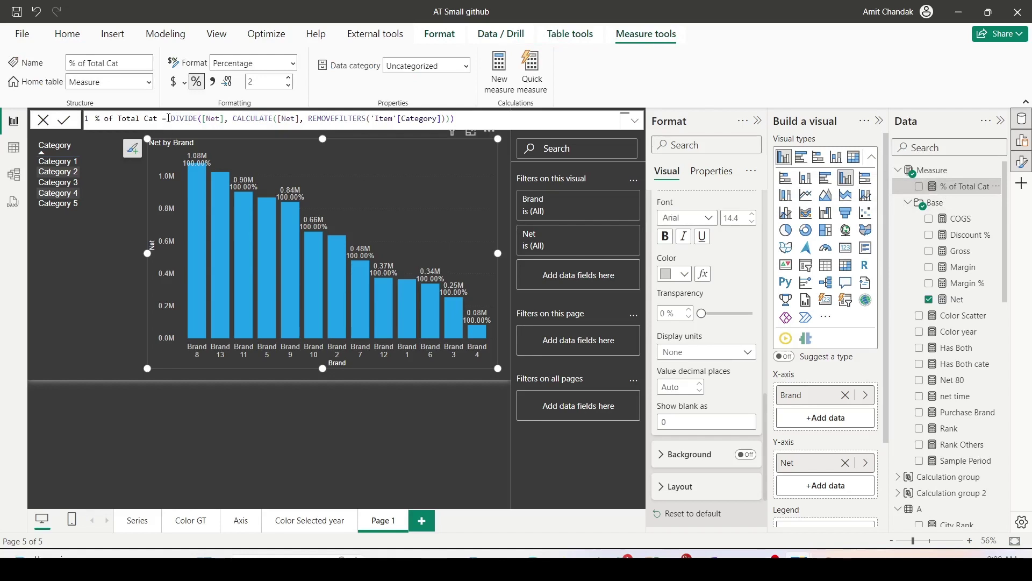
{"action": "left_click", "coordinate": [168, 118]}
{"action": "type", "text": "if("}
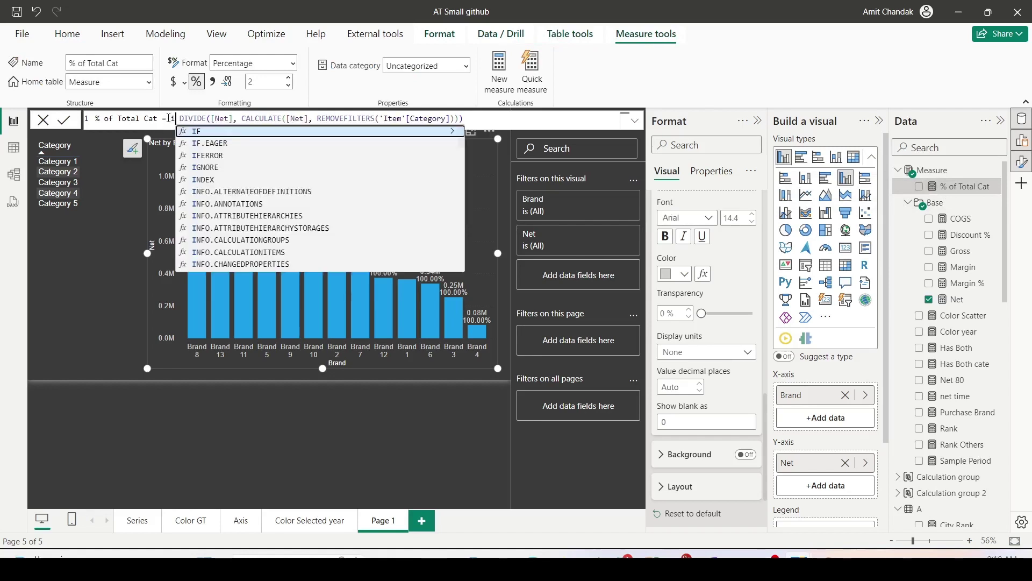
{"action": "type", "text": "isf"}
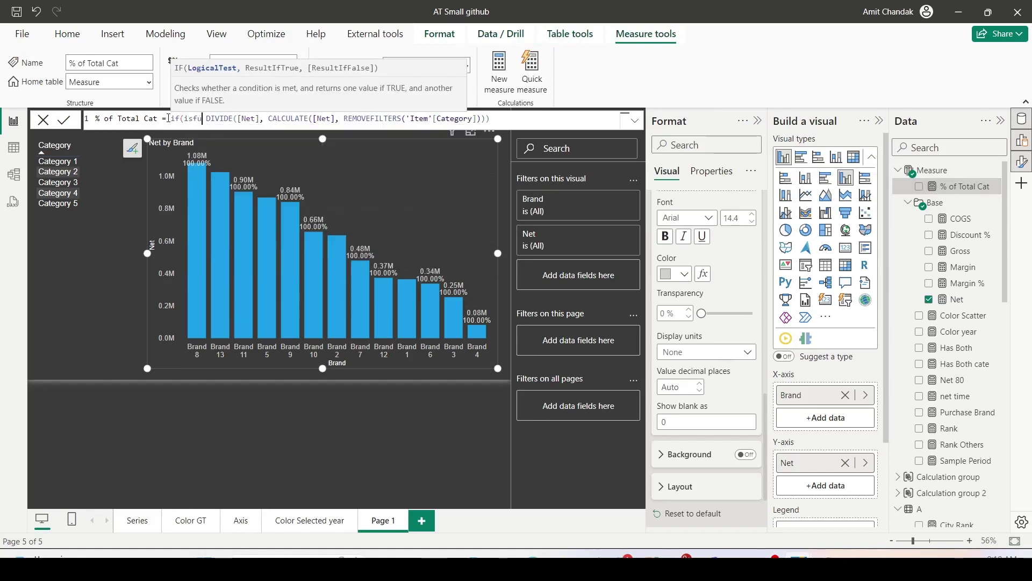
{"action": "key", "text": "Tab"}
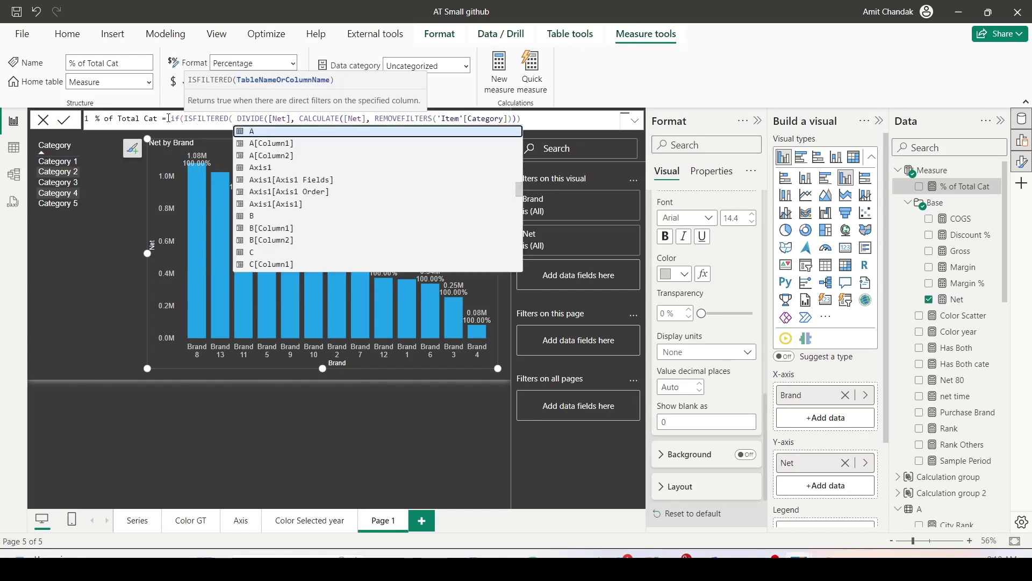
{"action": "type", "text": "Ite"}
{"action": "key", "text": "Down"}
{"action": "key", "text": "Down"}
{"action": "key", "text": "Down"}
{"action": "key", "text": "Down"}
{"action": "key", "text": "Tab"}
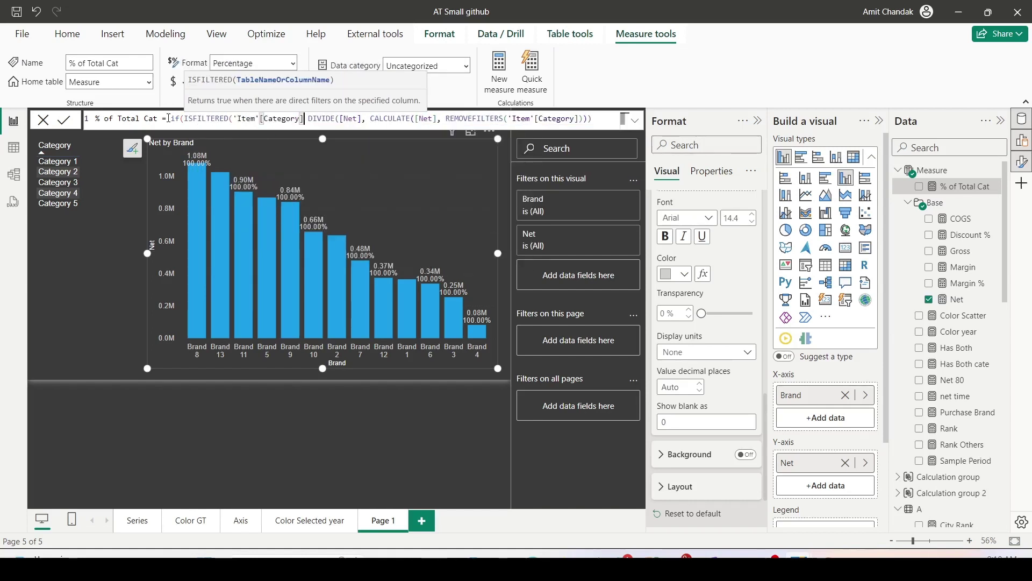
{"action": "type", "text": "),"}
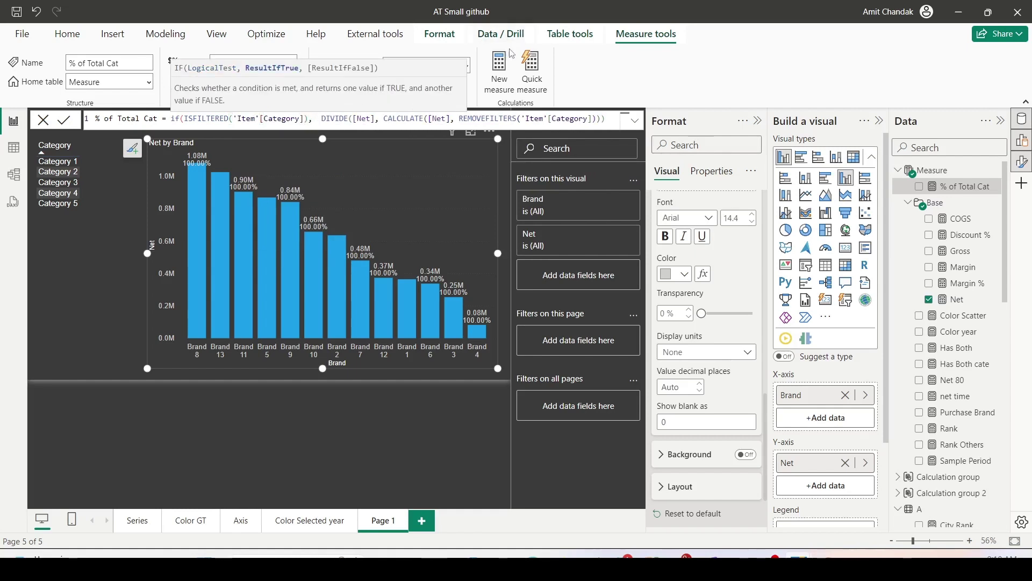
{"action": "left_click", "coordinate": [608, 119]}
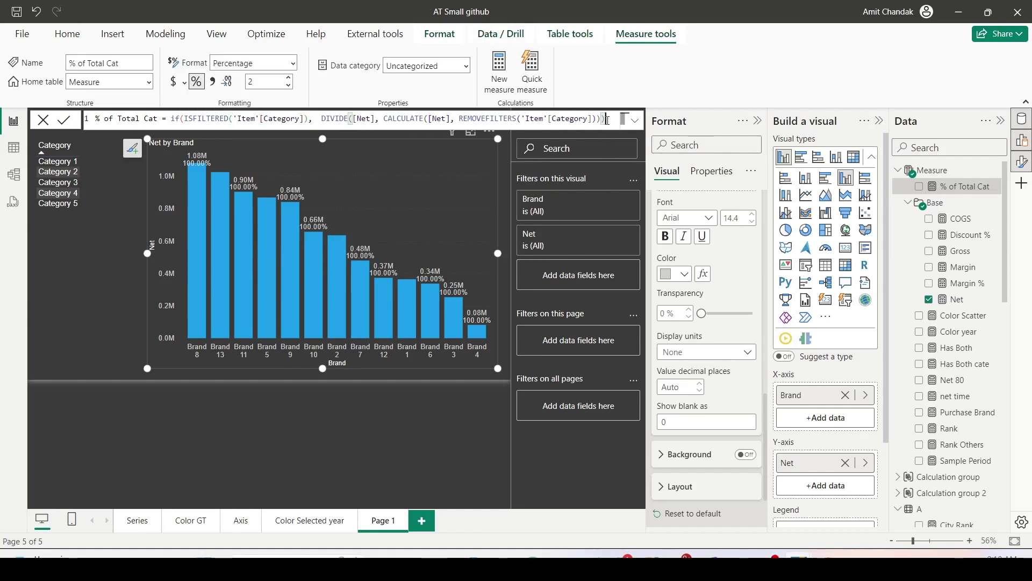
{"action": "type", "text": ")"}
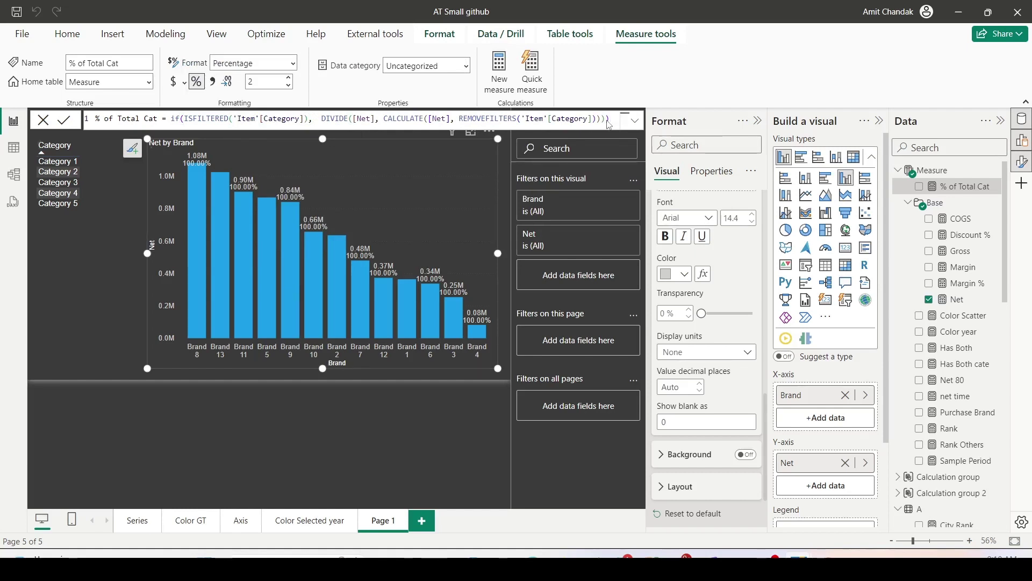
{"action": "key", "text": "Return"}
{"action": "mouse_move", "coordinate": [300, 244]}
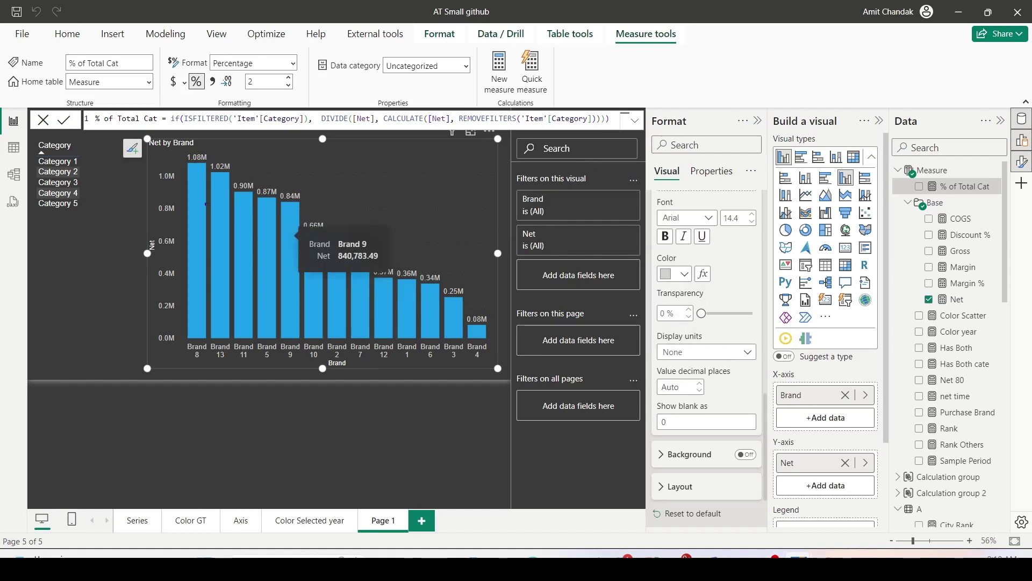
{"action": "left_click_drag", "start_coordinate": [177, 147], "coordinate": [213, 168]}
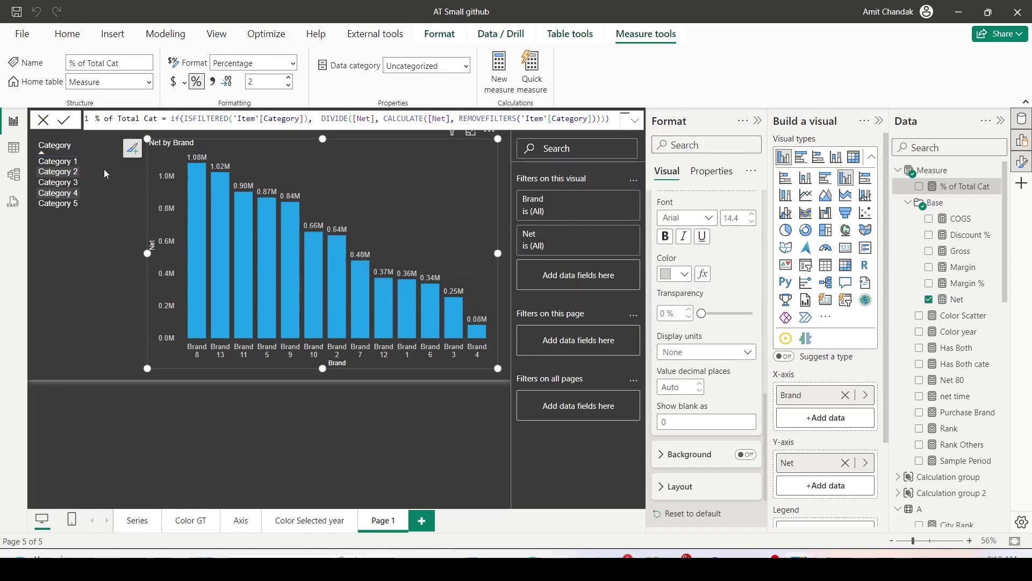
{"action": "left_click", "coordinate": [67, 168]}
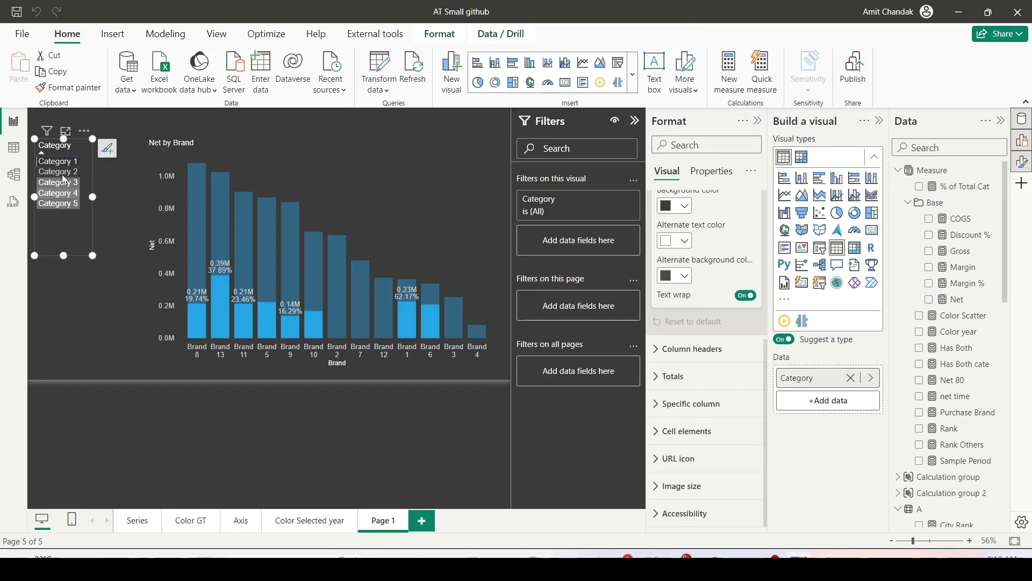
{"action": "key", "text": "ctrl+space"}
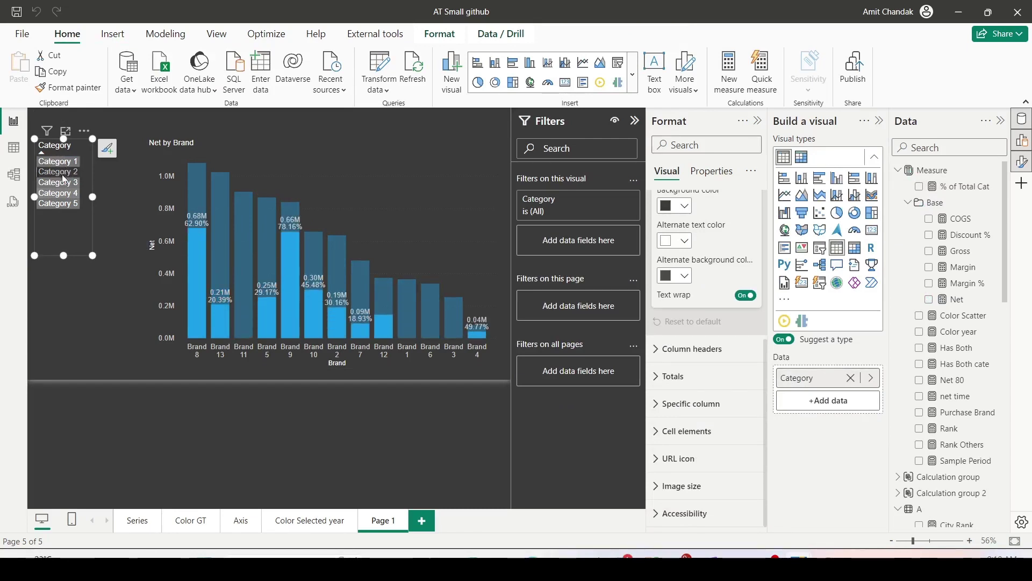
{"action": "left_click", "coordinate": [63, 182], "text": "shift"}
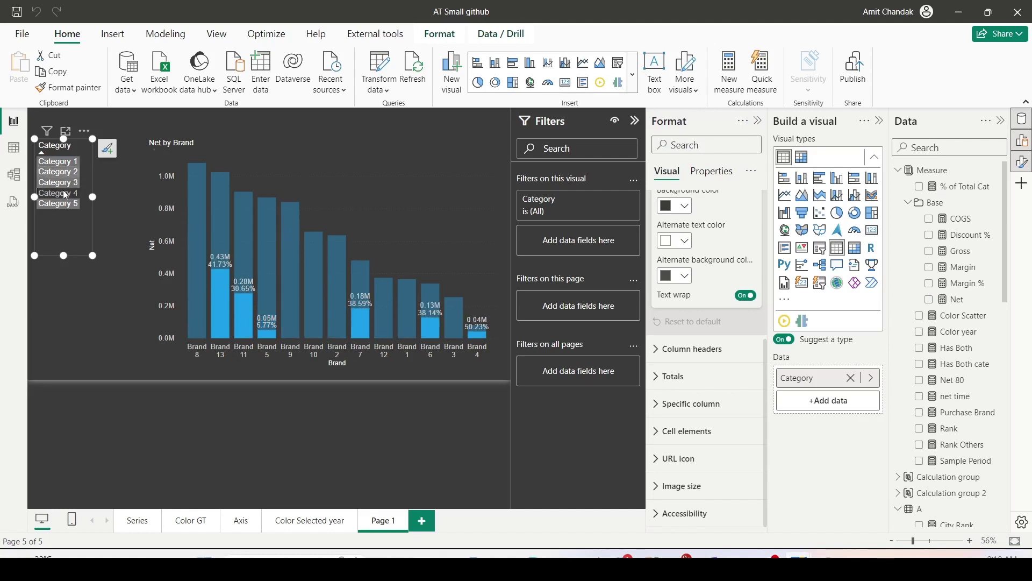
{"action": "left_click", "coordinate": [66, 221]}
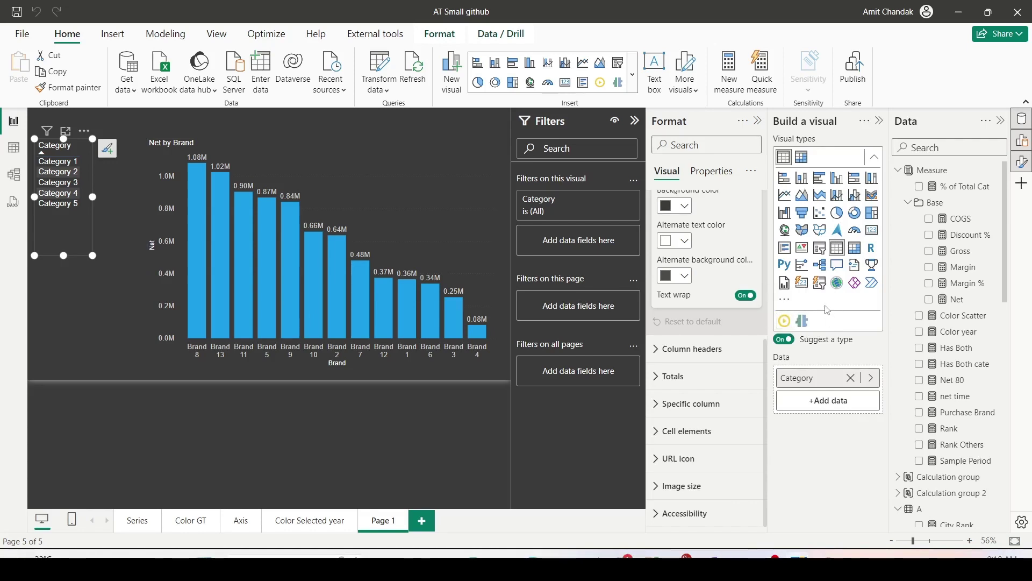
- Add a Play Axis visual beside the Net by Brand chart, reshape it wider and shorter, and bind it to Item > Category
{"action": "left_click", "coordinate": [788, 301]}
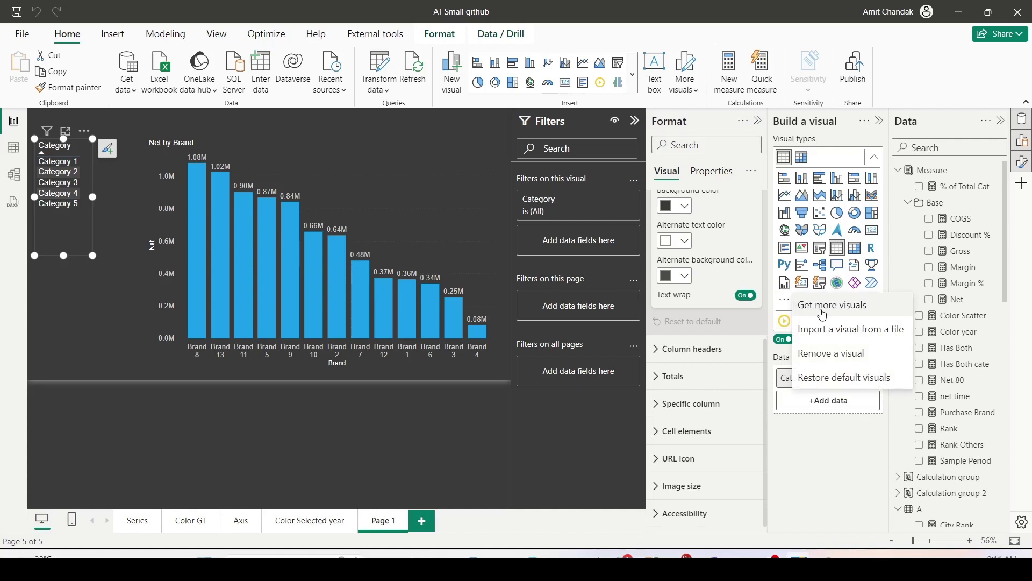
{"action": "key", "text": "Escape"}
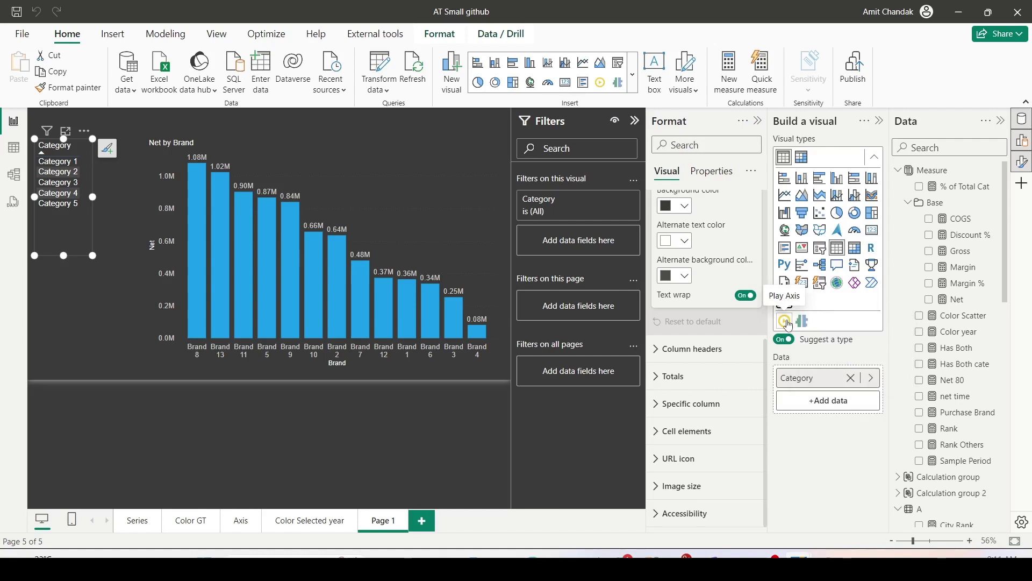
{"action": "left_click", "coordinate": [78, 315]}
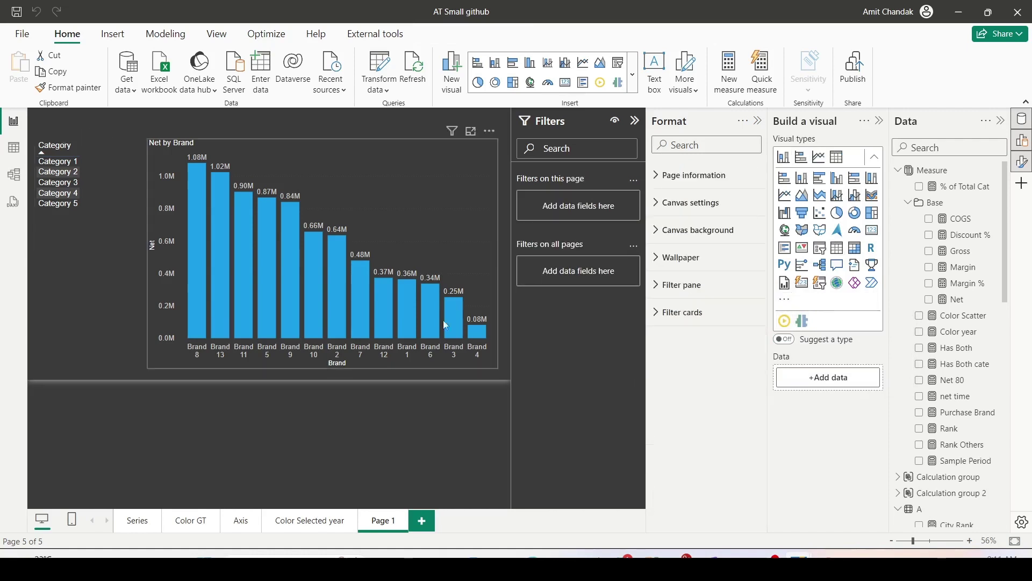
{"action": "left_click", "coordinate": [785, 321]}
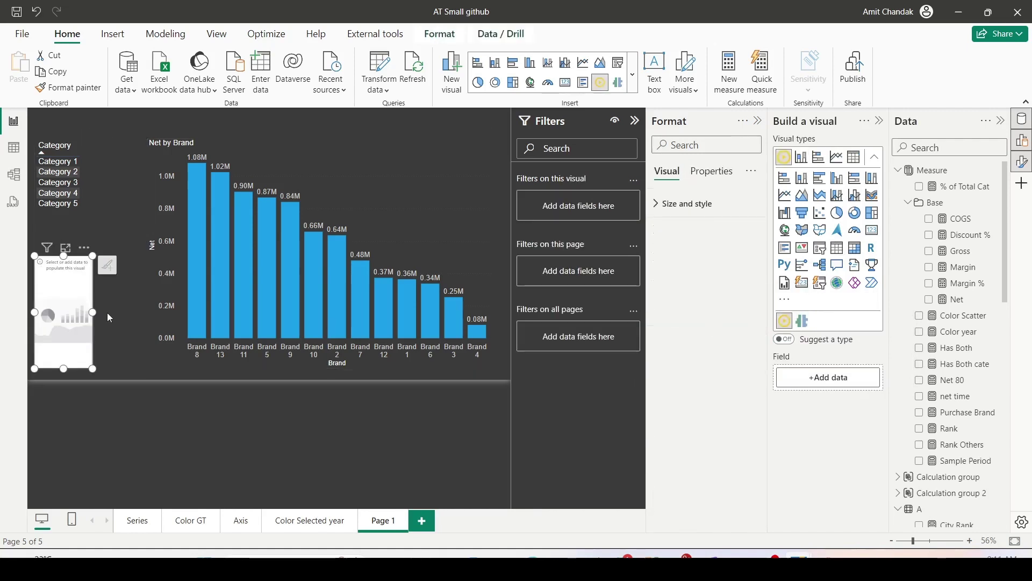
{"action": "left_click_drag", "start_coordinate": [94, 322], "coordinate": [115, 301]}
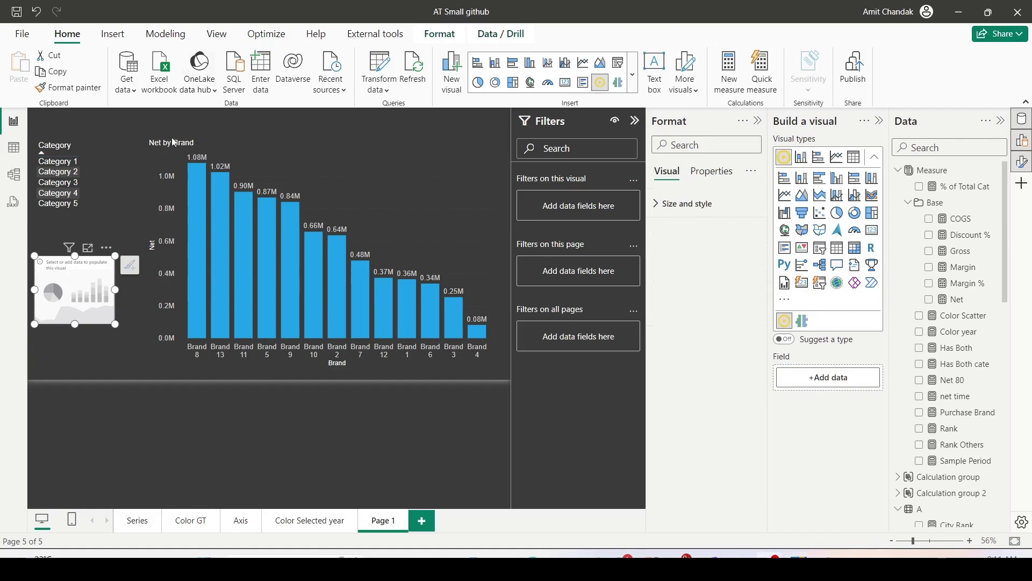
{"action": "scroll", "coordinate": [970, 304], "scroll_direction": "down", "scroll_amount": 1}
{"action": "scroll", "coordinate": [971, 305], "scroll_direction": "down", "scroll_amount": 10}
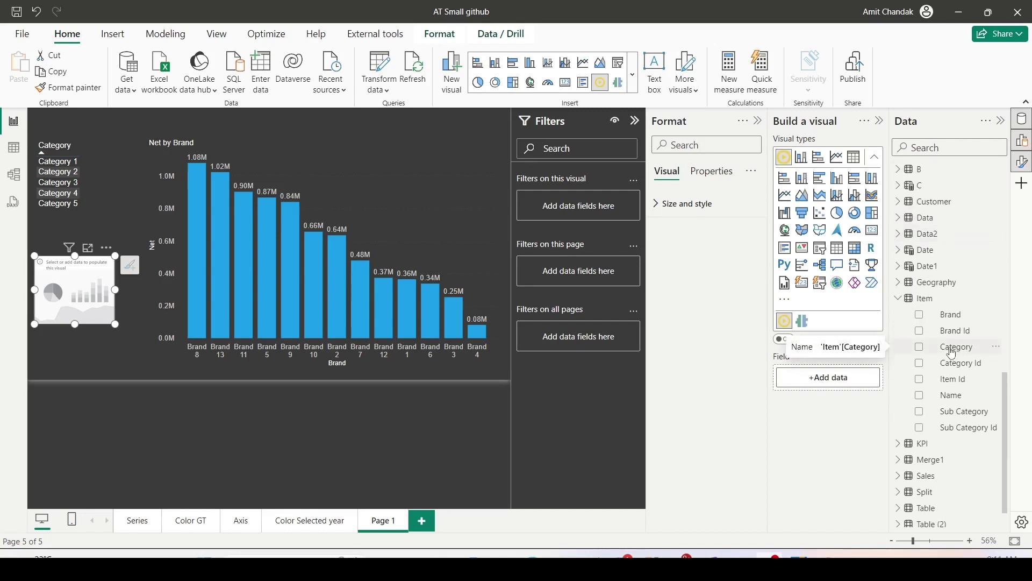
{"action": "left_click_drag", "start_coordinate": [945, 351], "coordinate": [81, 294]}
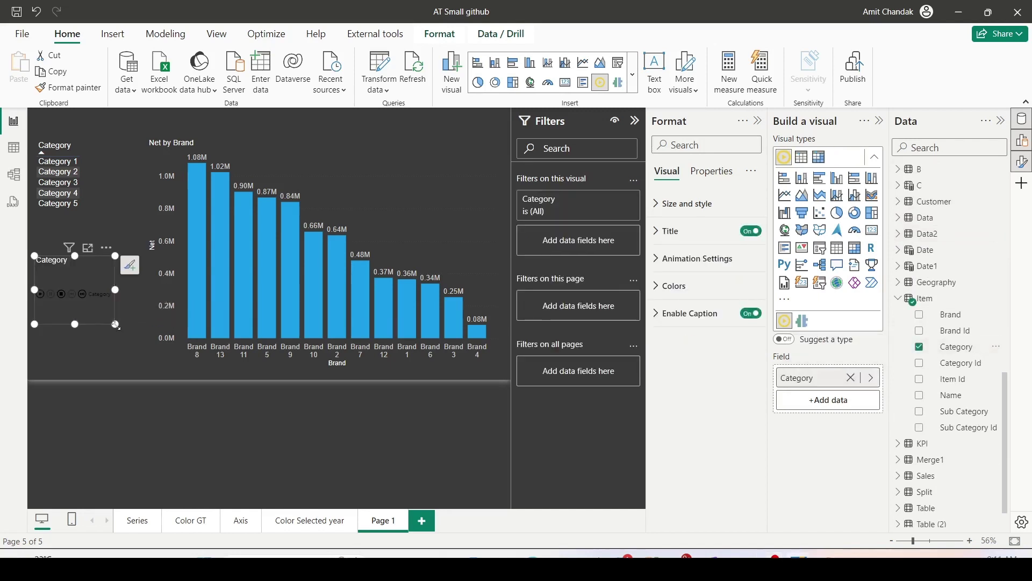
- Widen the Category play axis, turn Animation Settings Loop On, and play the looping category animation
{"action": "left_click_drag", "start_coordinate": [116, 325], "coordinate": [140, 326]}
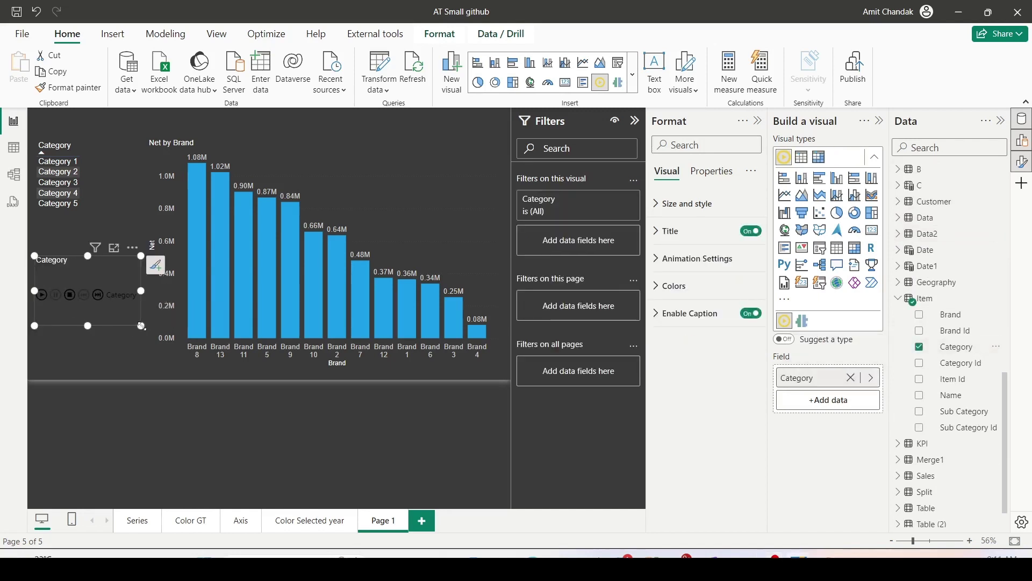
{"action": "left_click", "coordinate": [43, 300]}
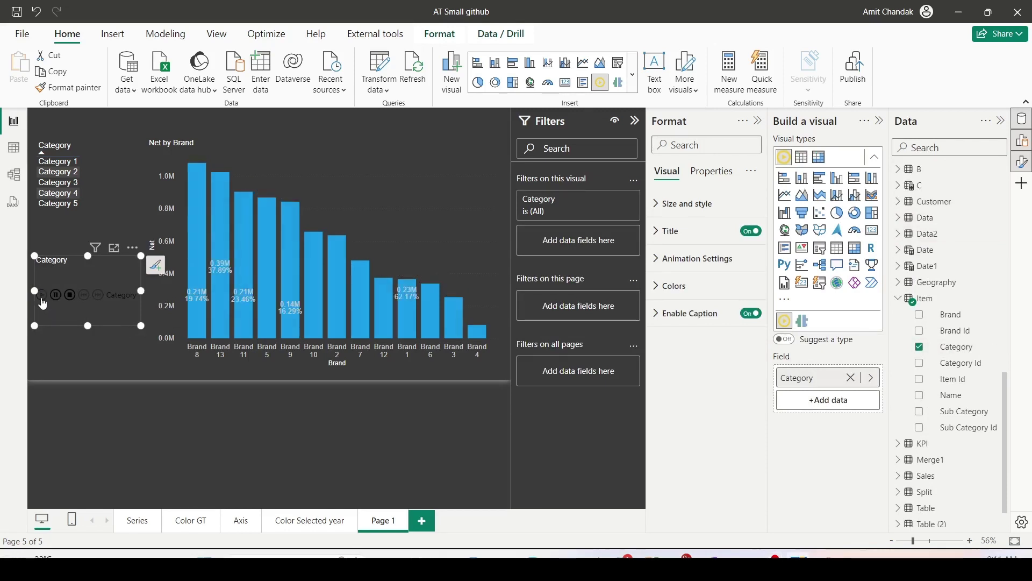
{"action": "left_click", "coordinate": [42, 301]}
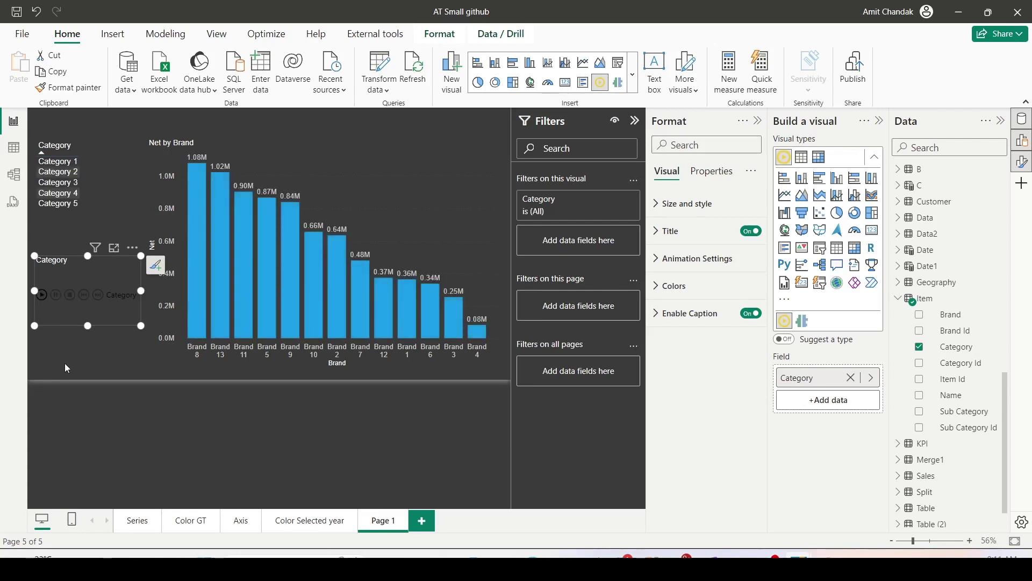
{"action": "left_click", "coordinate": [658, 263]}
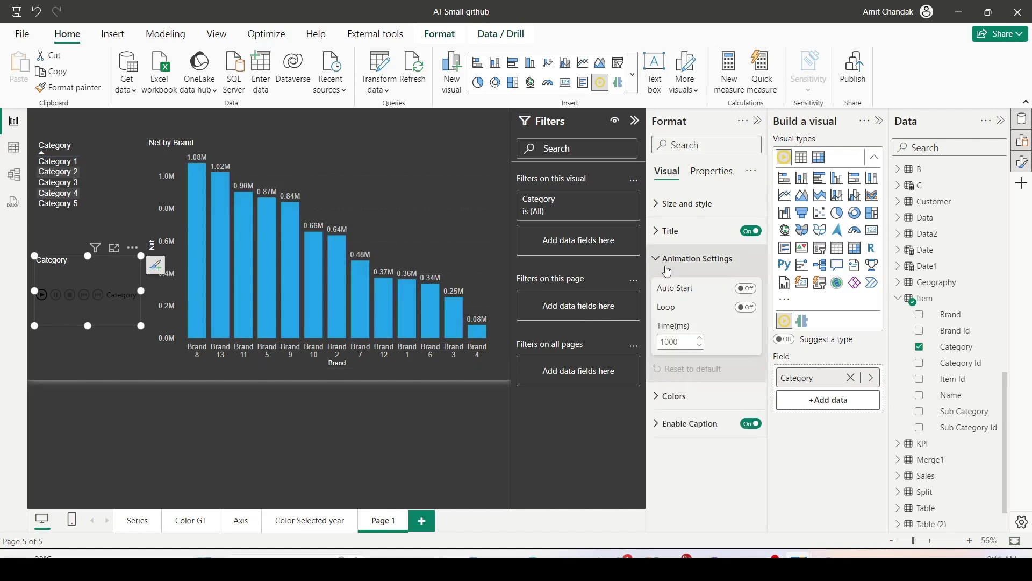
{"action": "left_click", "coordinate": [746, 307]}
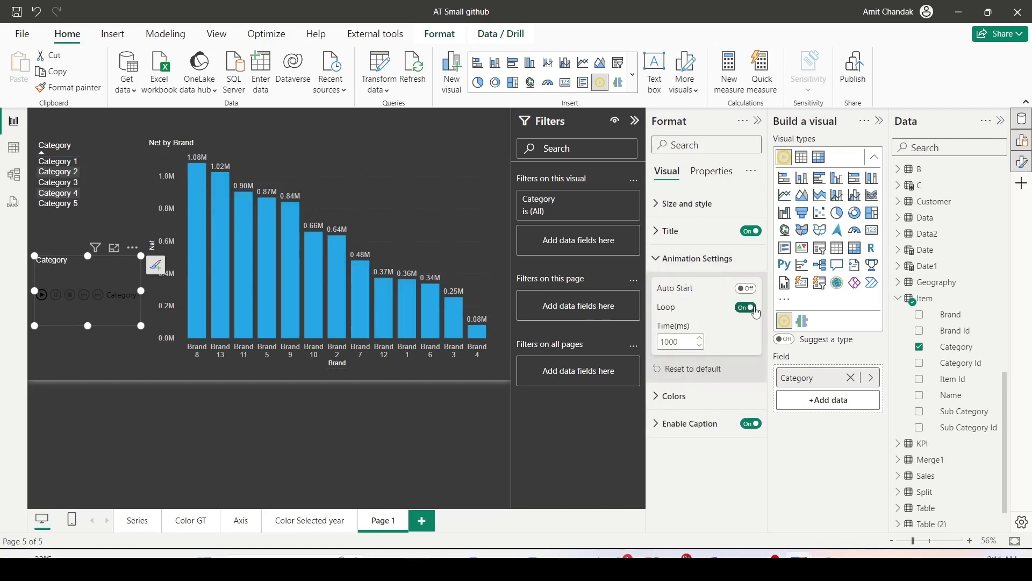
{"action": "left_click", "coordinate": [42, 295]}
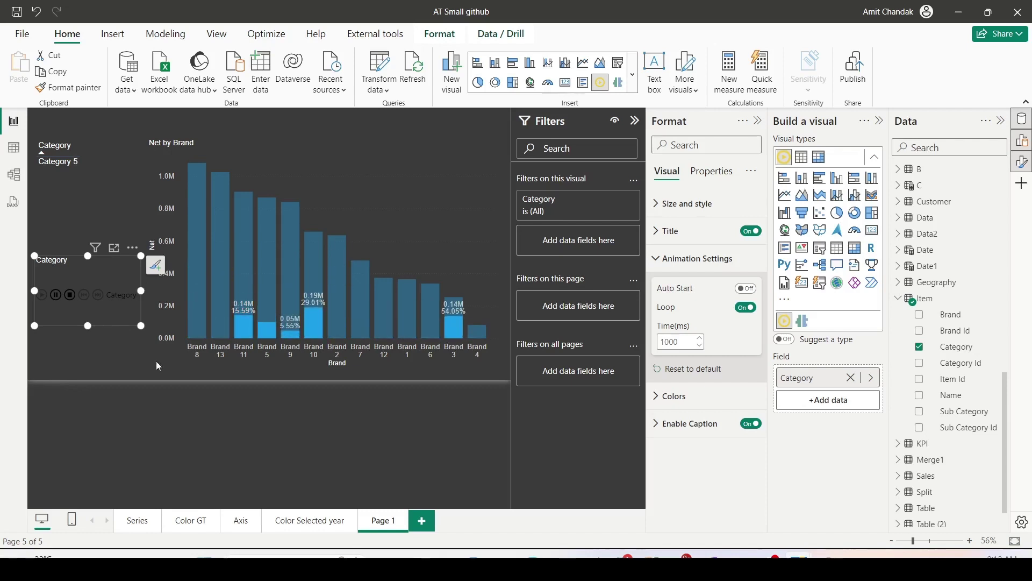
{"action": "left_click", "coordinate": [105, 366]}
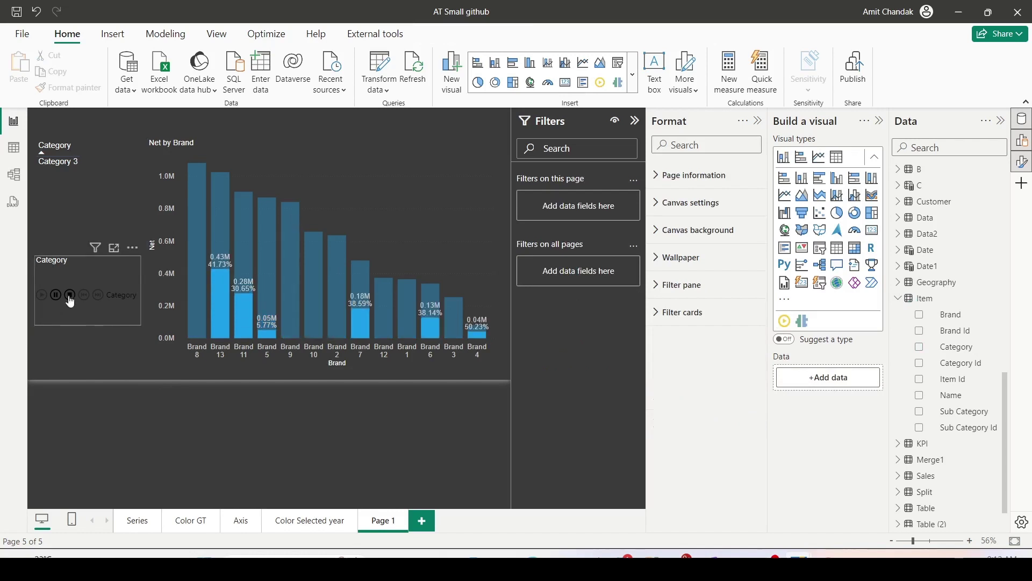
- Move the play axis above the chart, stretch it into a wide strip, and restart the animation
{"action": "left_click_drag", "start_coordinate": [68, 294], "coordinate": [446, 110]}
{"action": "left_click_drag", "start_coordinate": [440, 181], "coordinate": [495, 134]}
{"action": "left_click_drag", "start_coordinate": [325, 124], "coordinate": [239, 124]}
{"action": "left_click", "coordinate": [248, 124]}
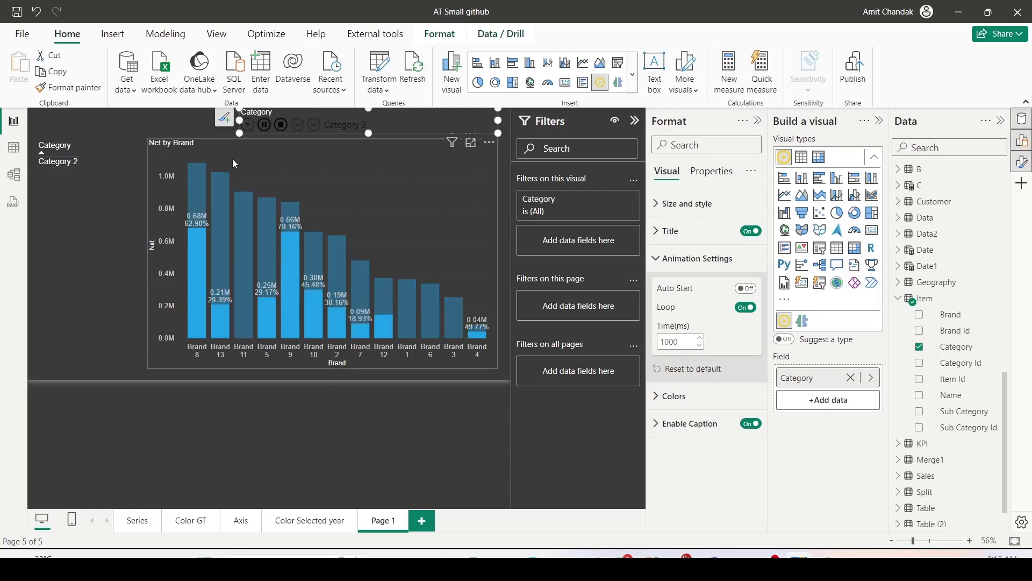